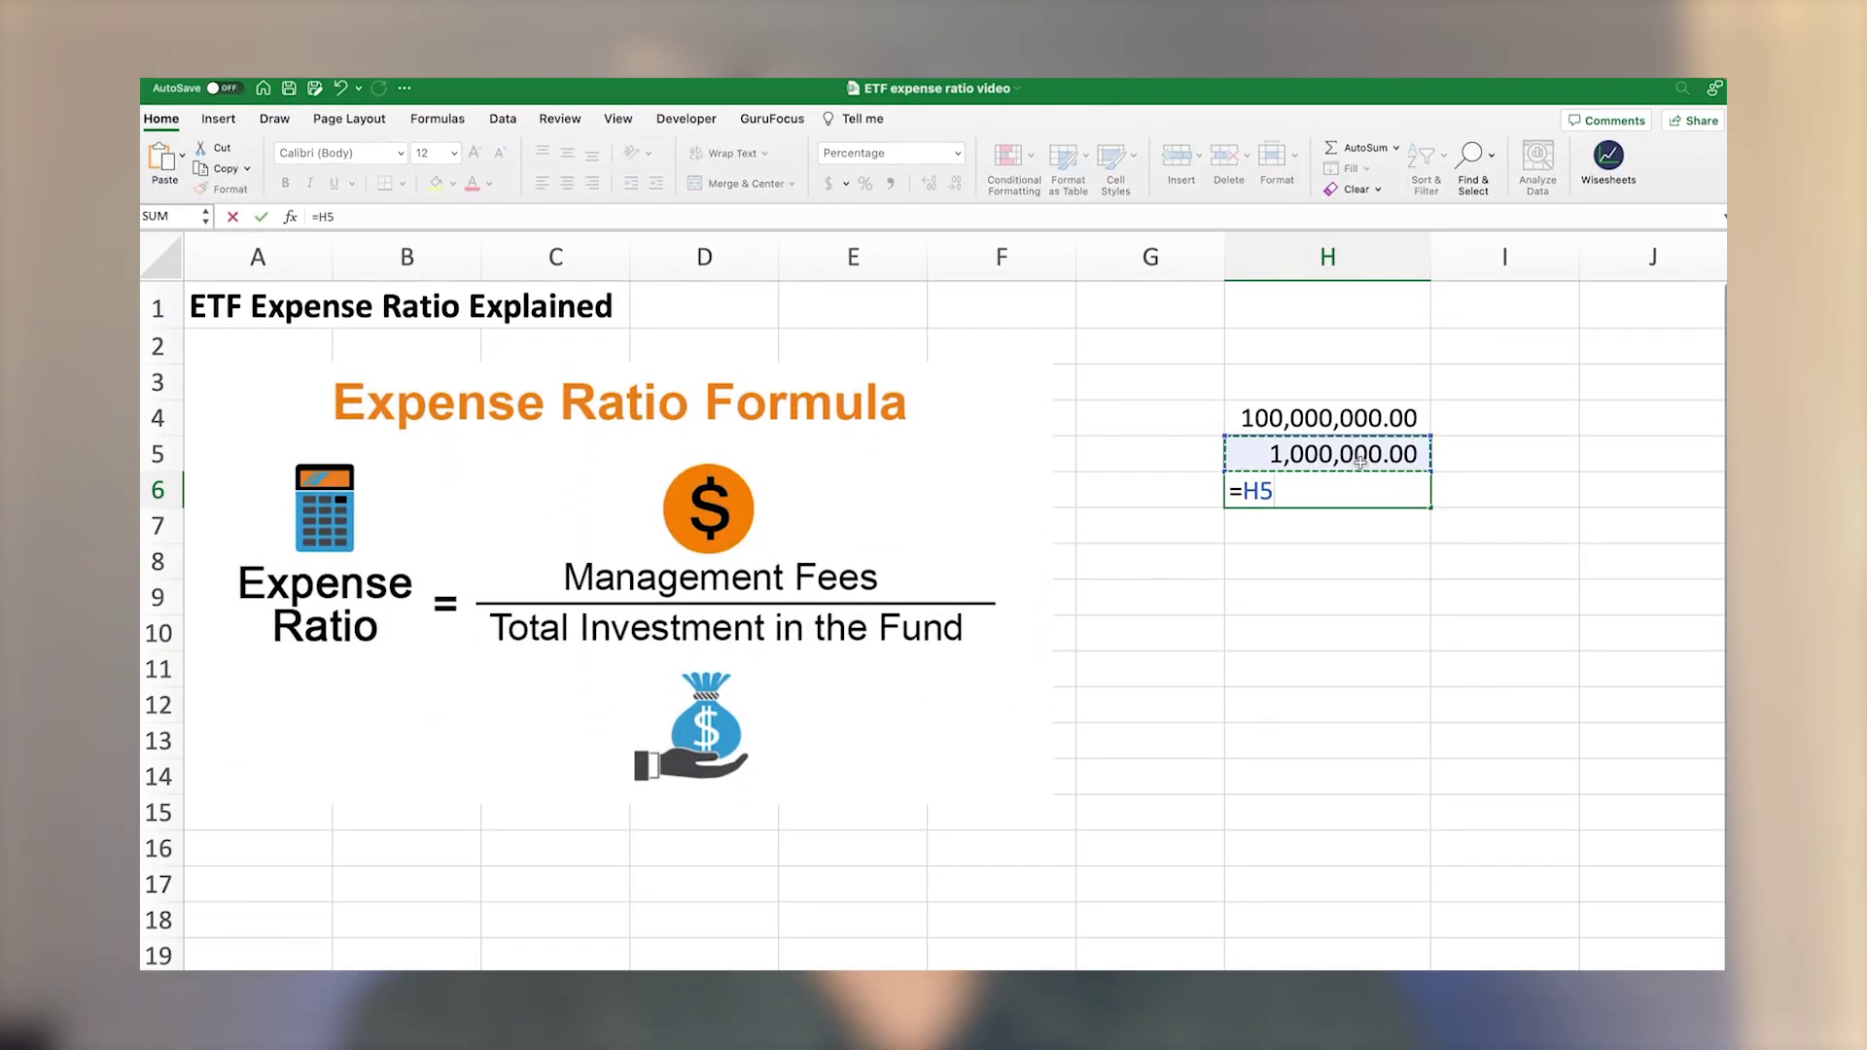
- Complete H6's formula as =H5/H4 for a 1.00% ratio, then select the ETF rows A2:C25
type("/H4")
key("Return")
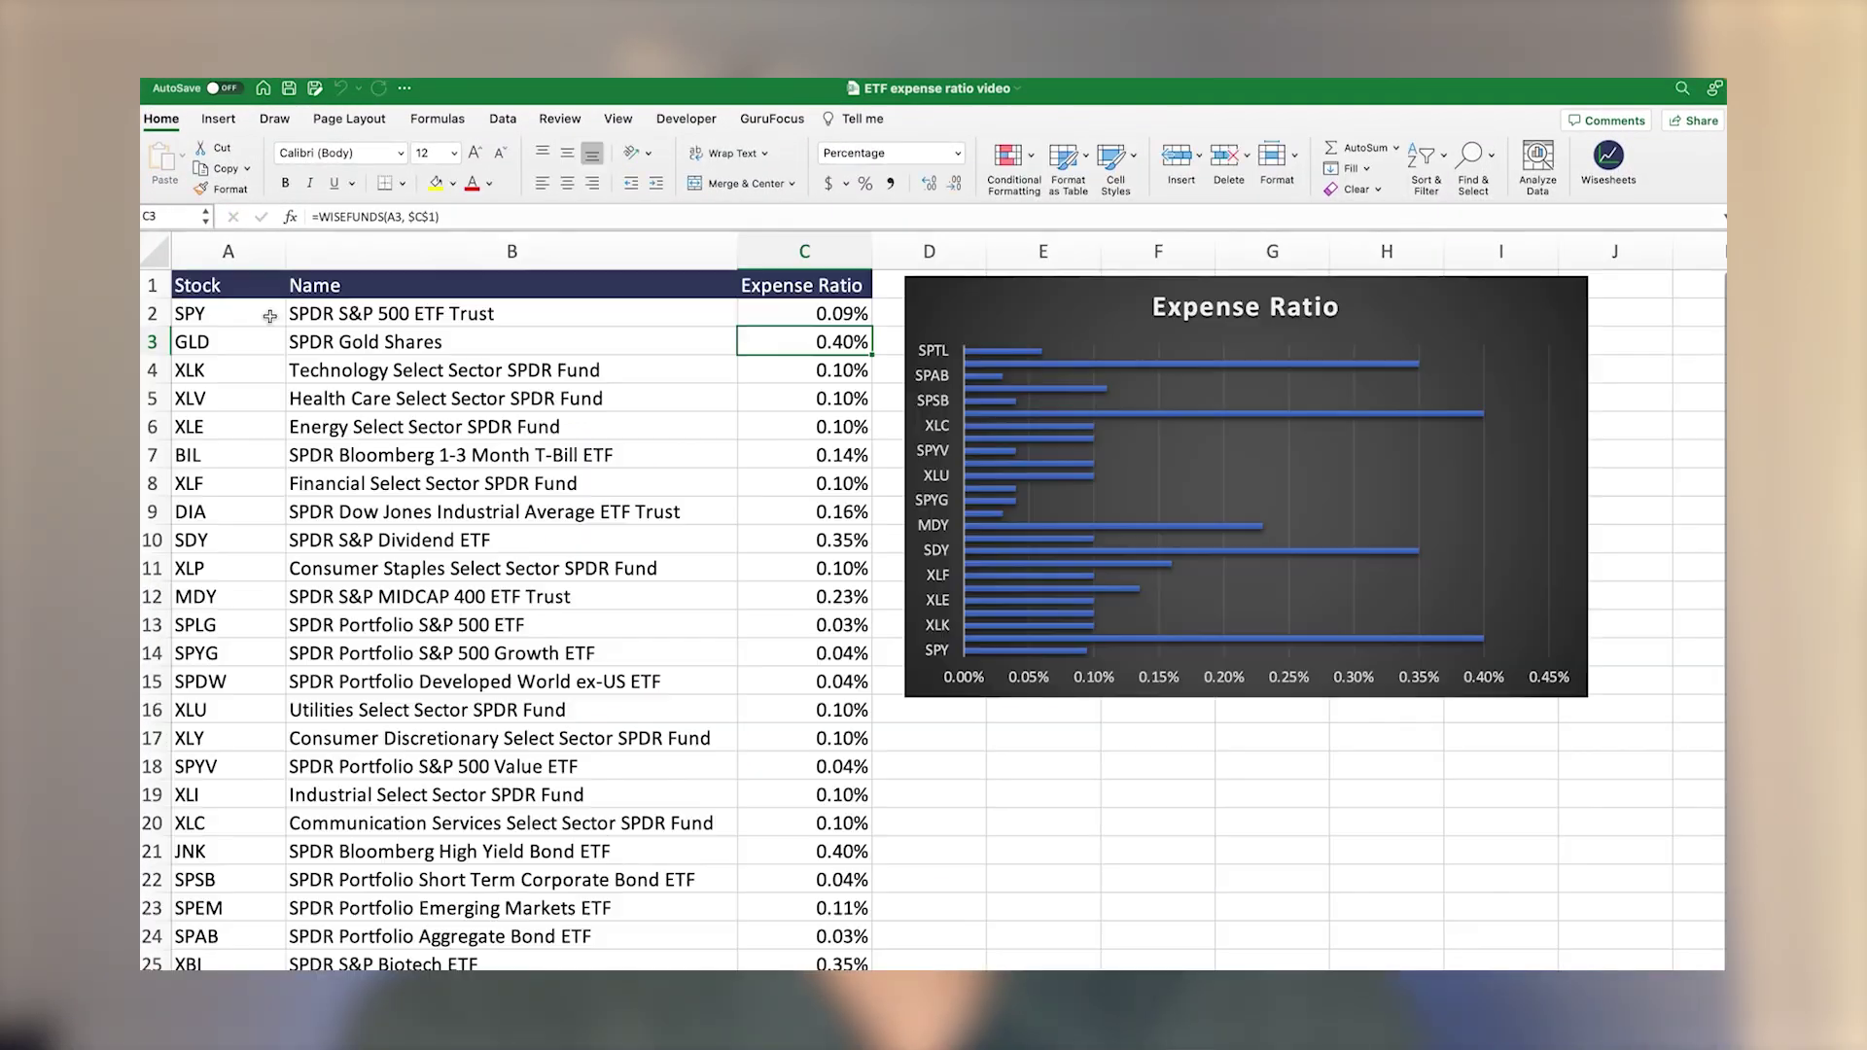
left_click_drag(214, 313, 827, 962)
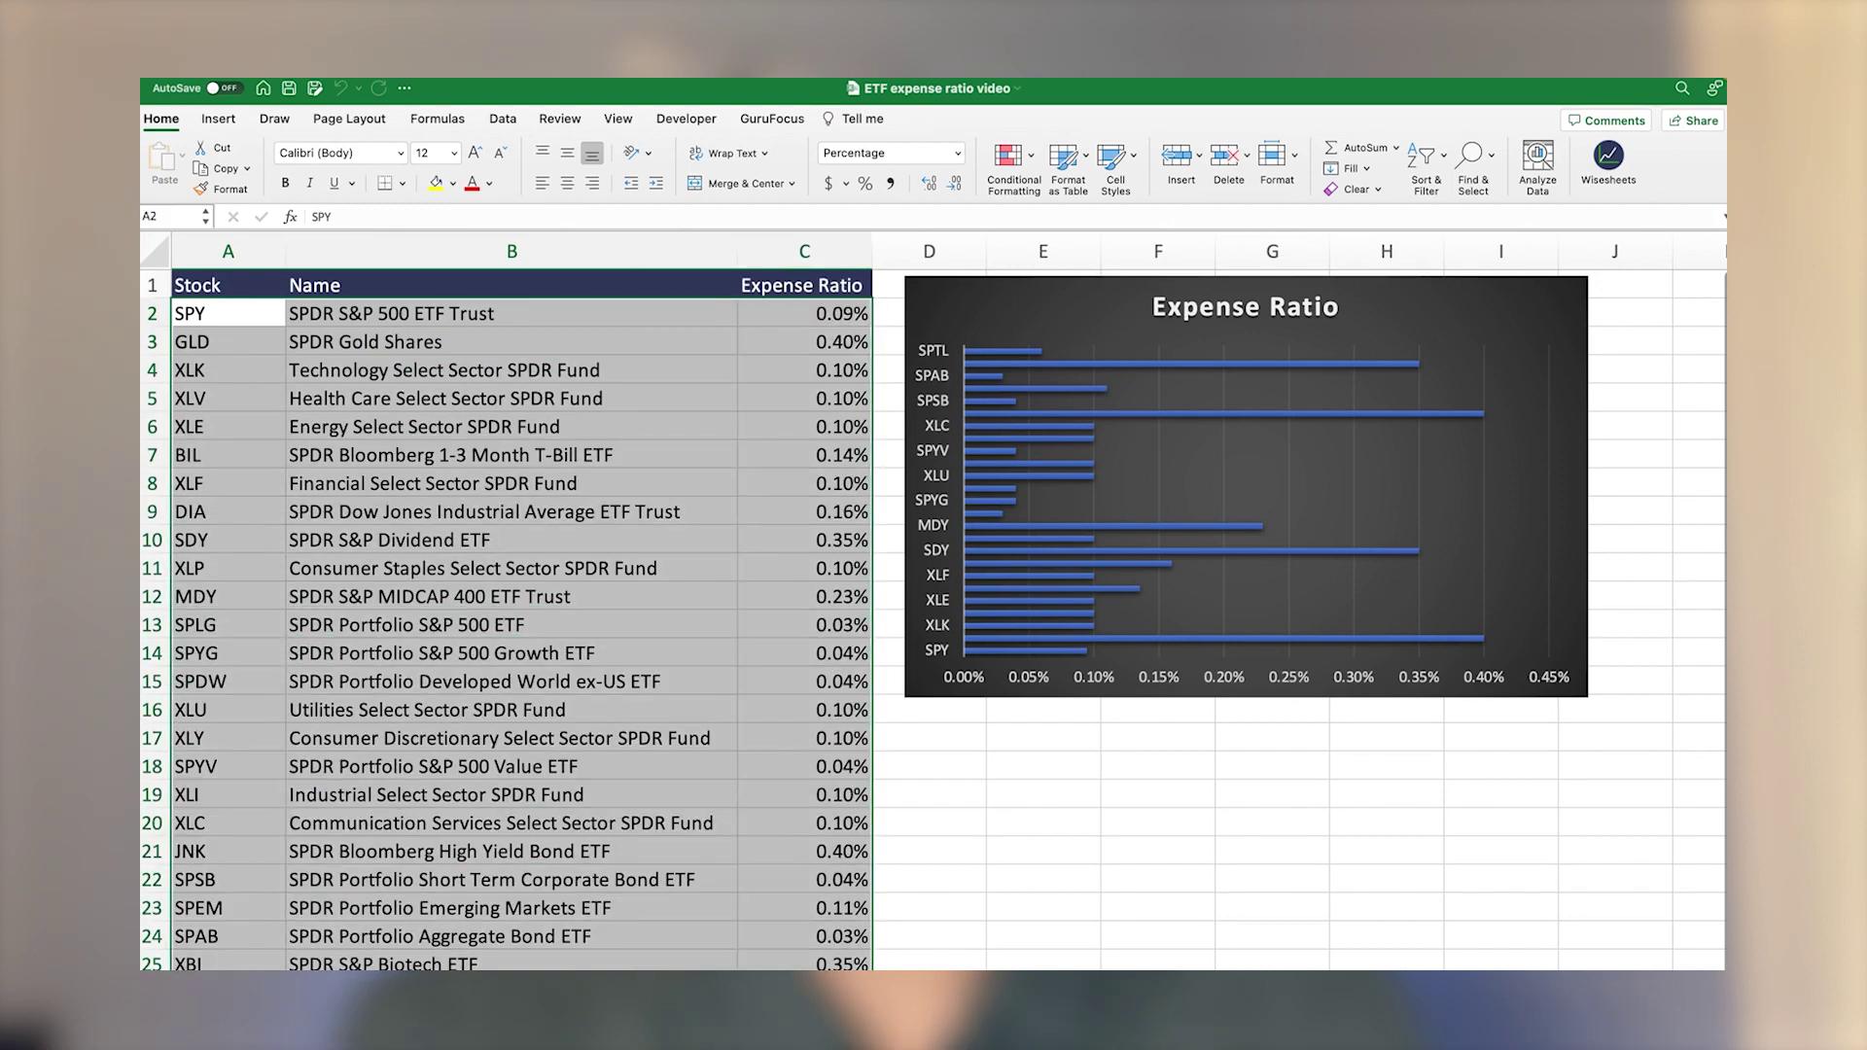
left_click(360, 664)
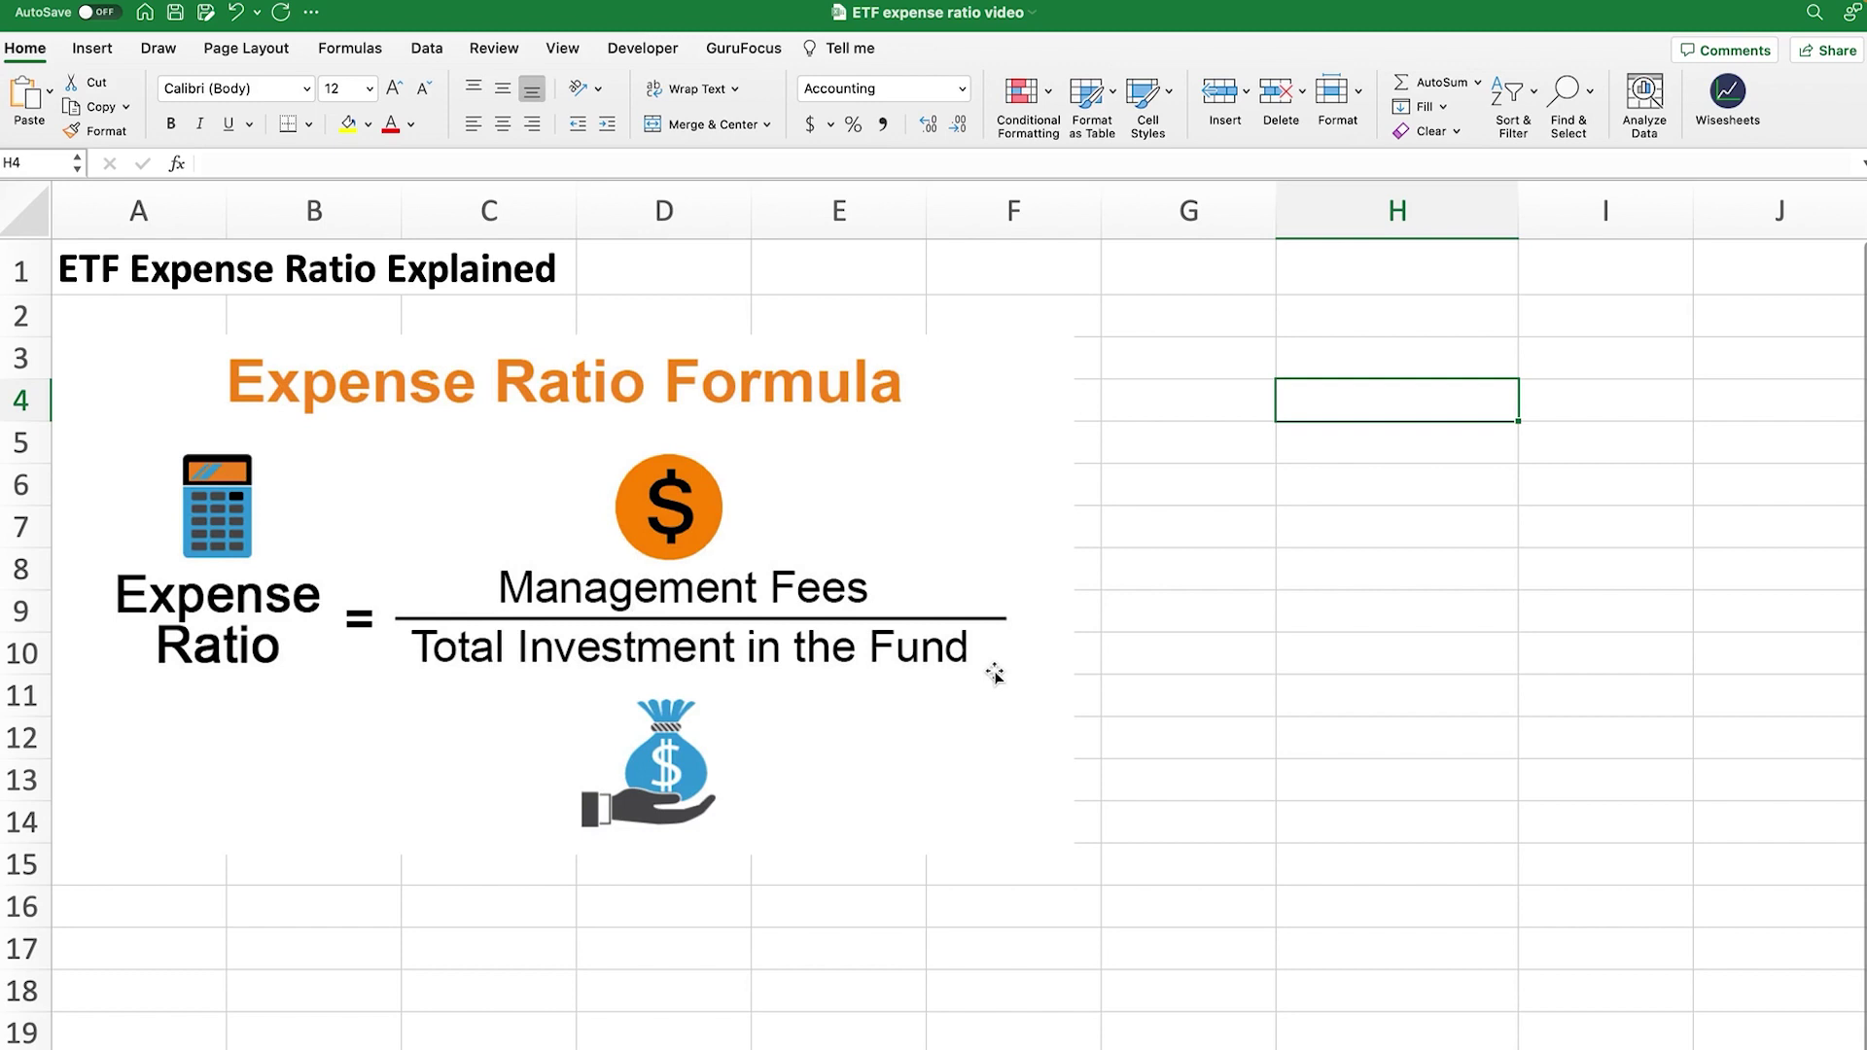
- Enter 100,000,000 as the total investment in H4 and 1,000,000 as the management fees in H5
type("100")
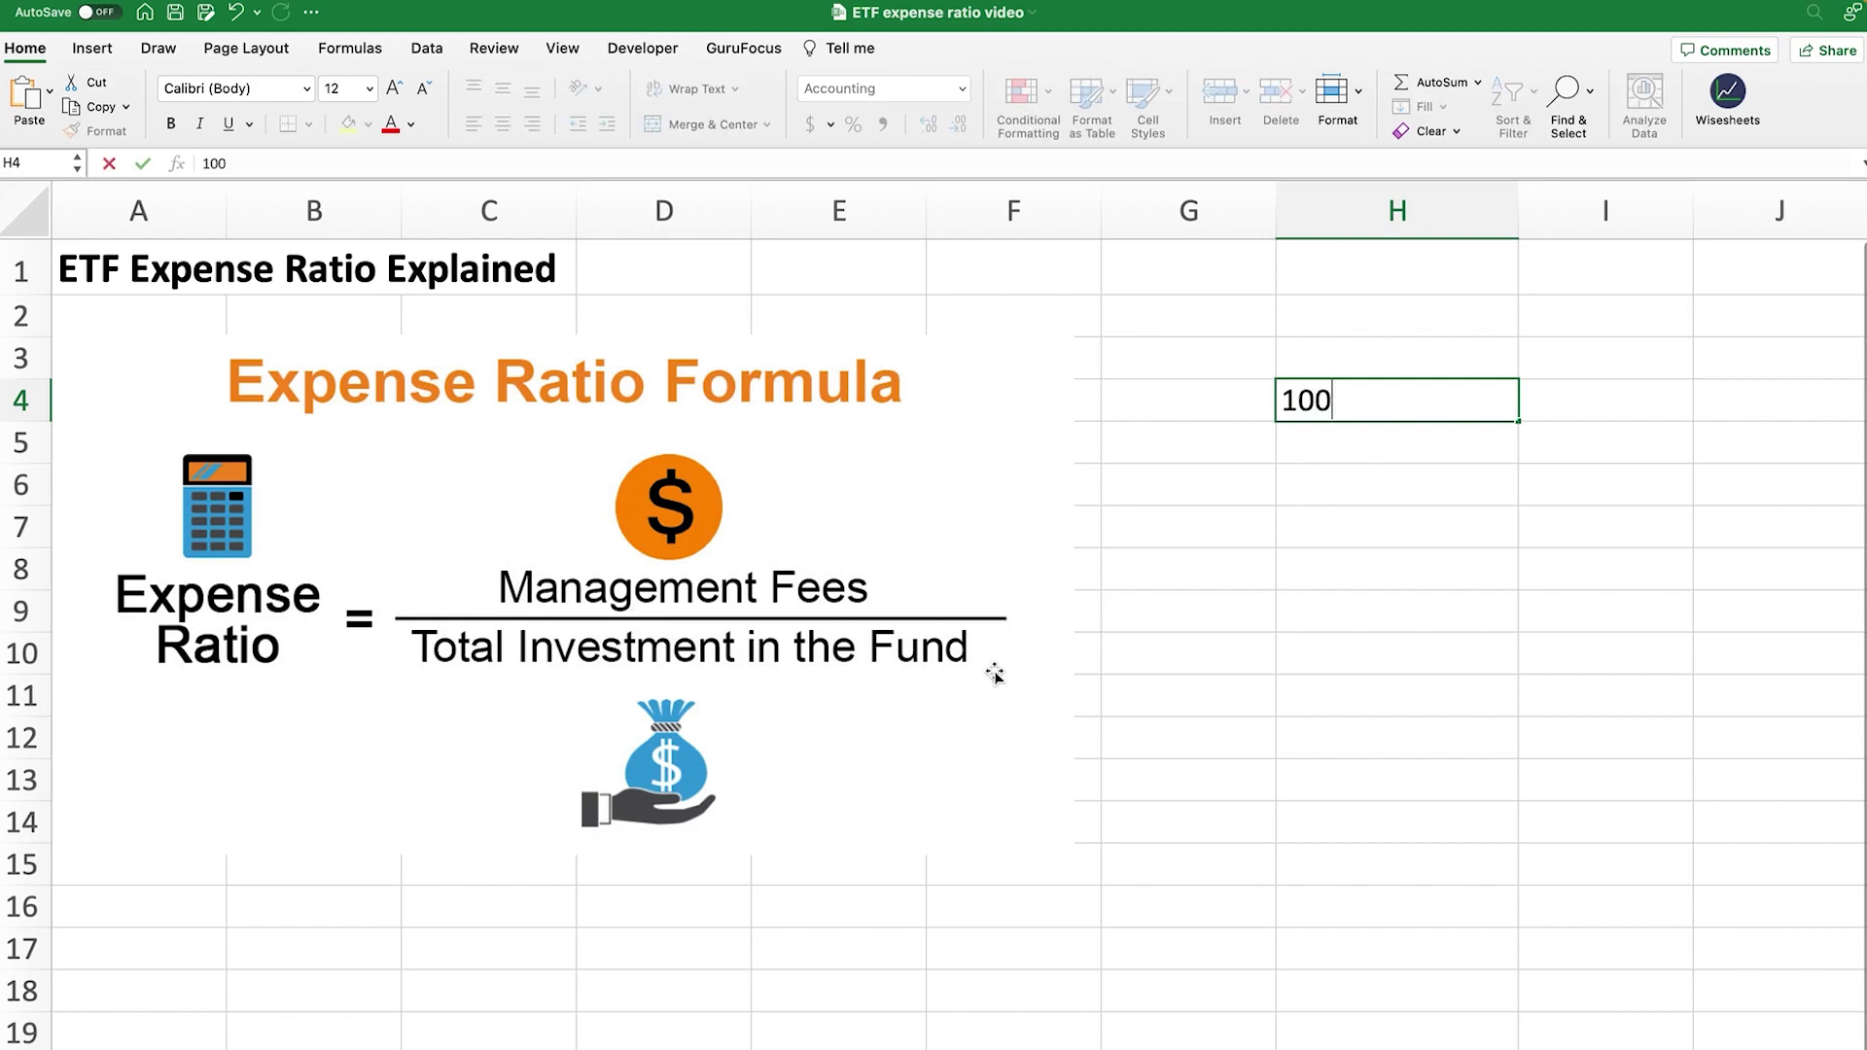
key("Return")
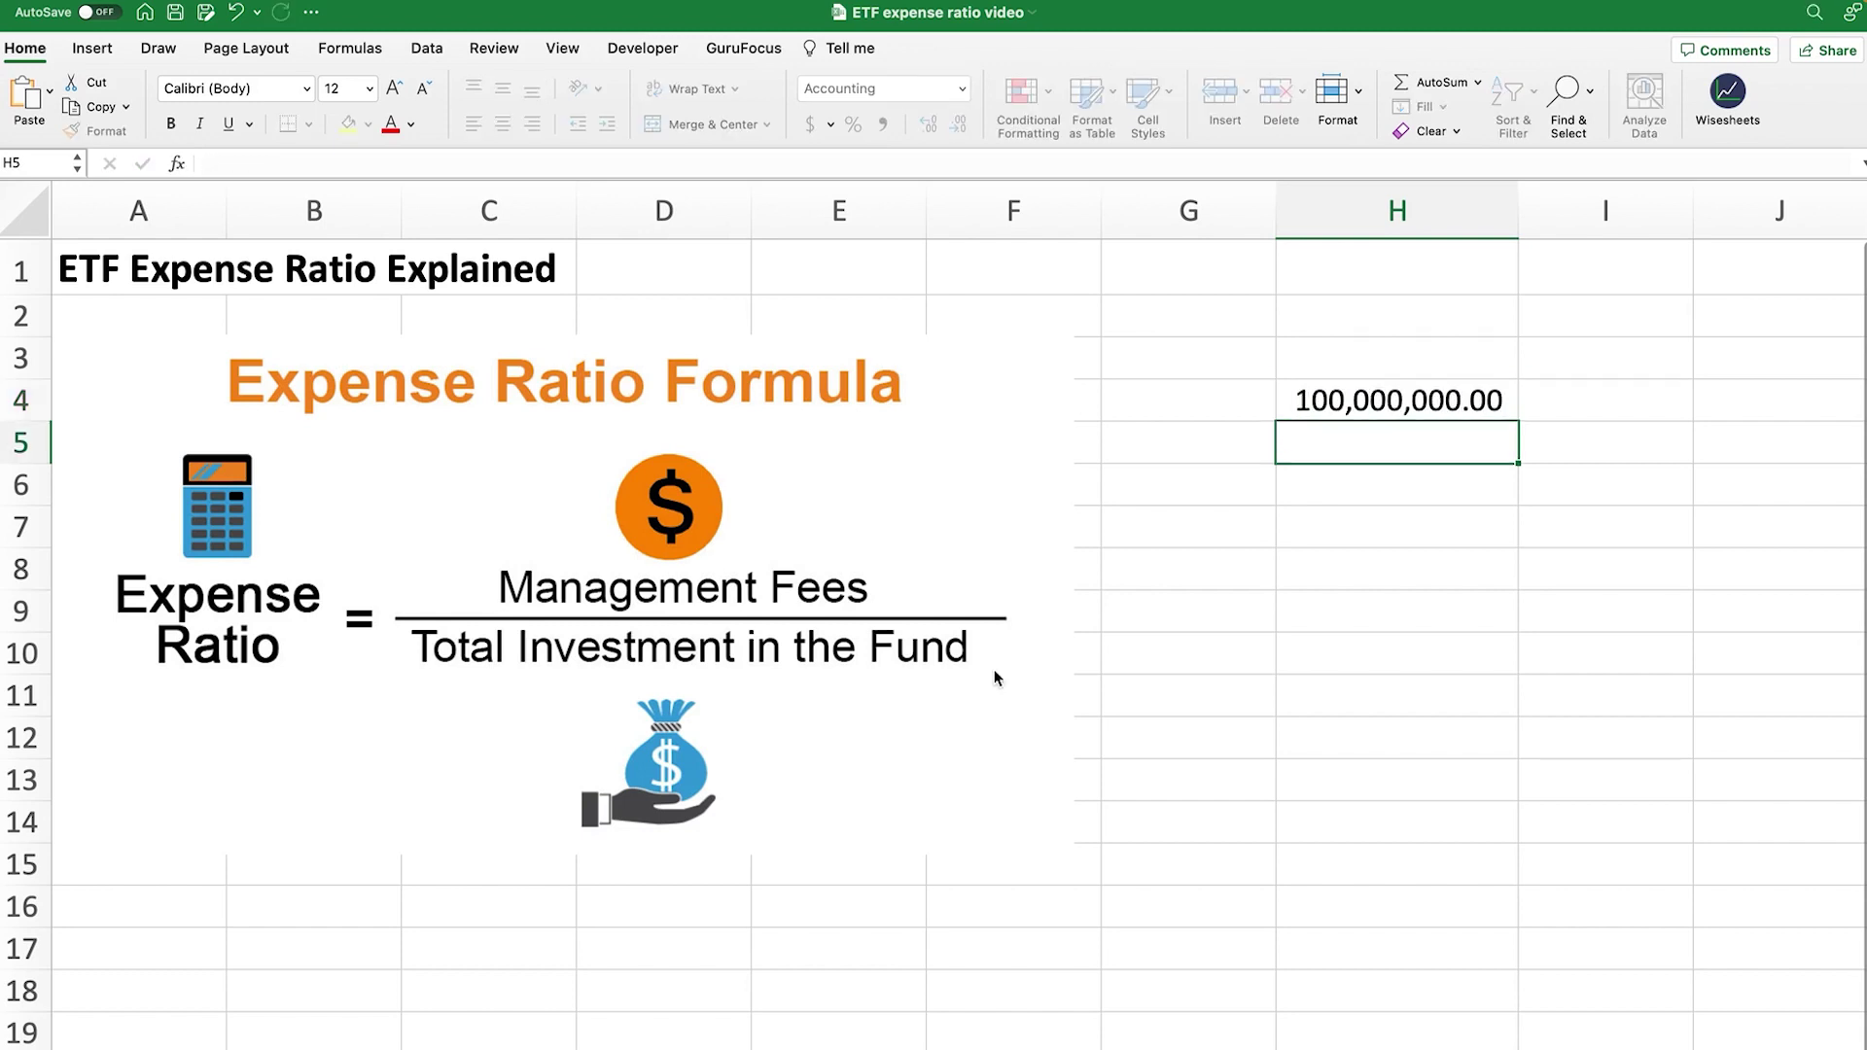
key("Up")
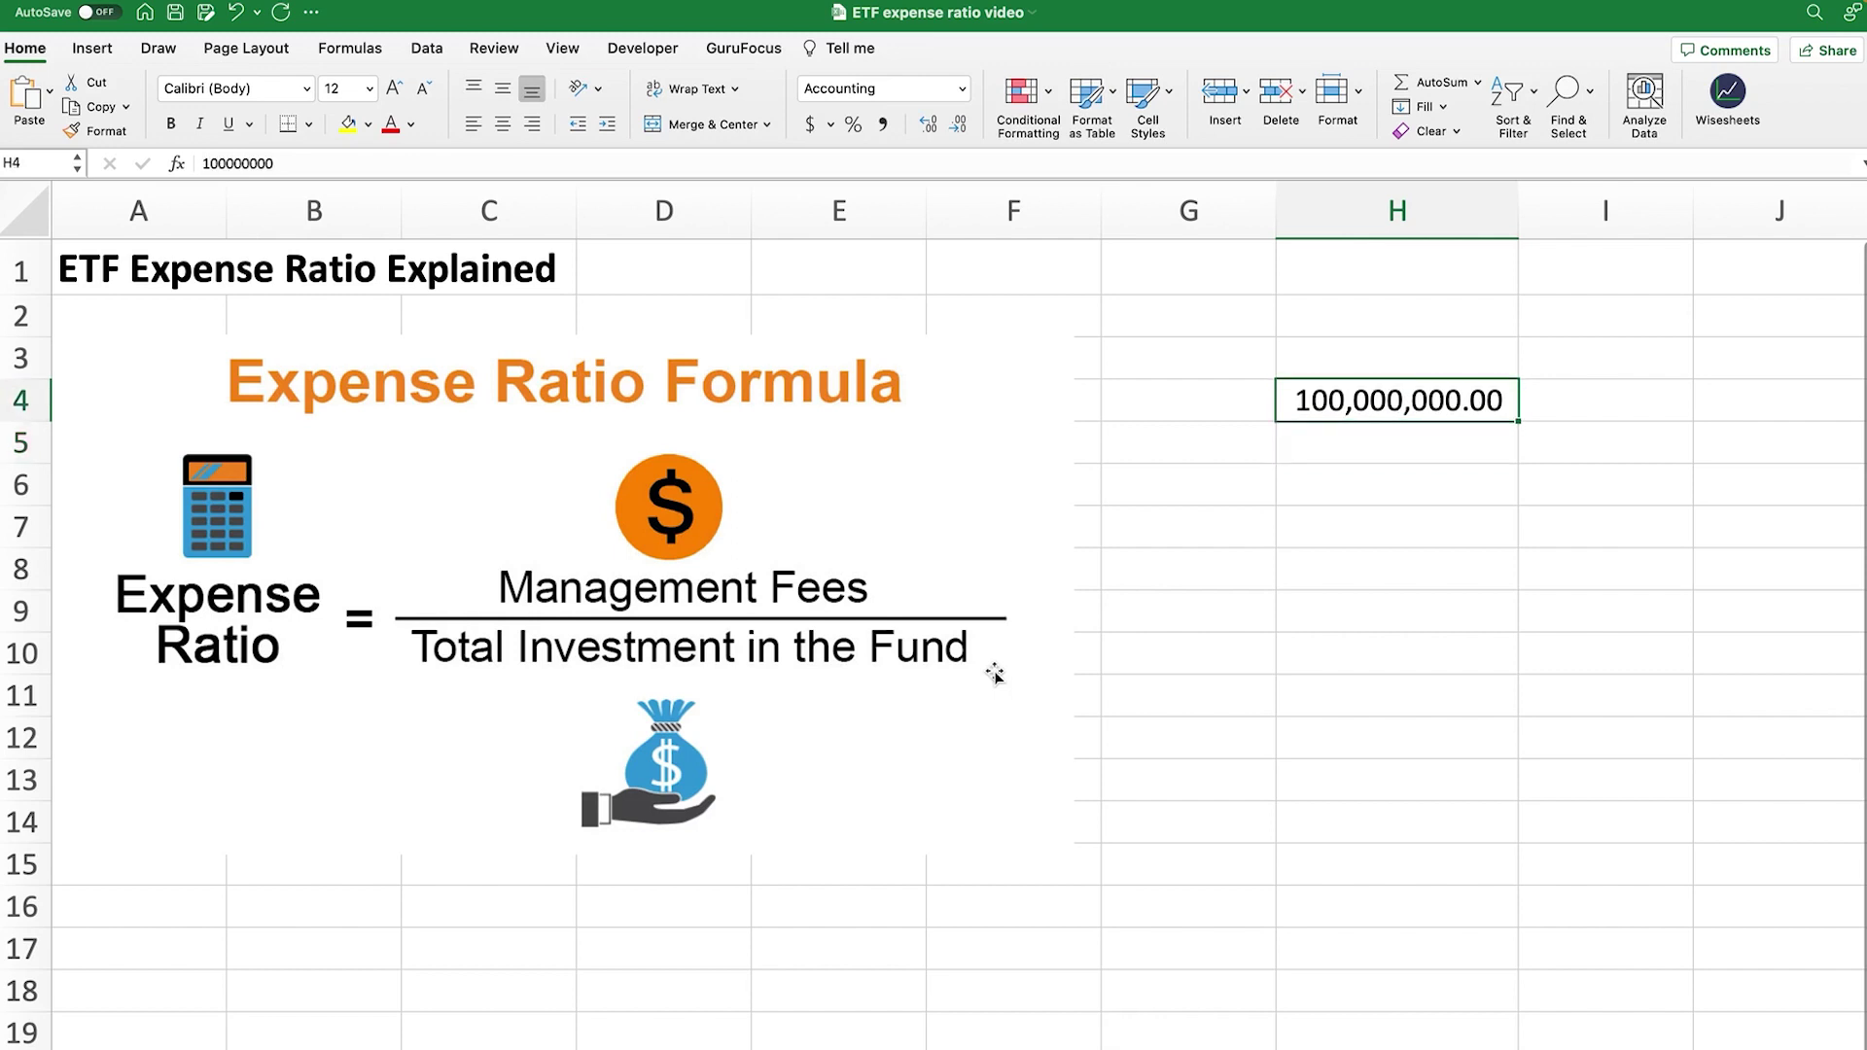
left_click(1410, 444)
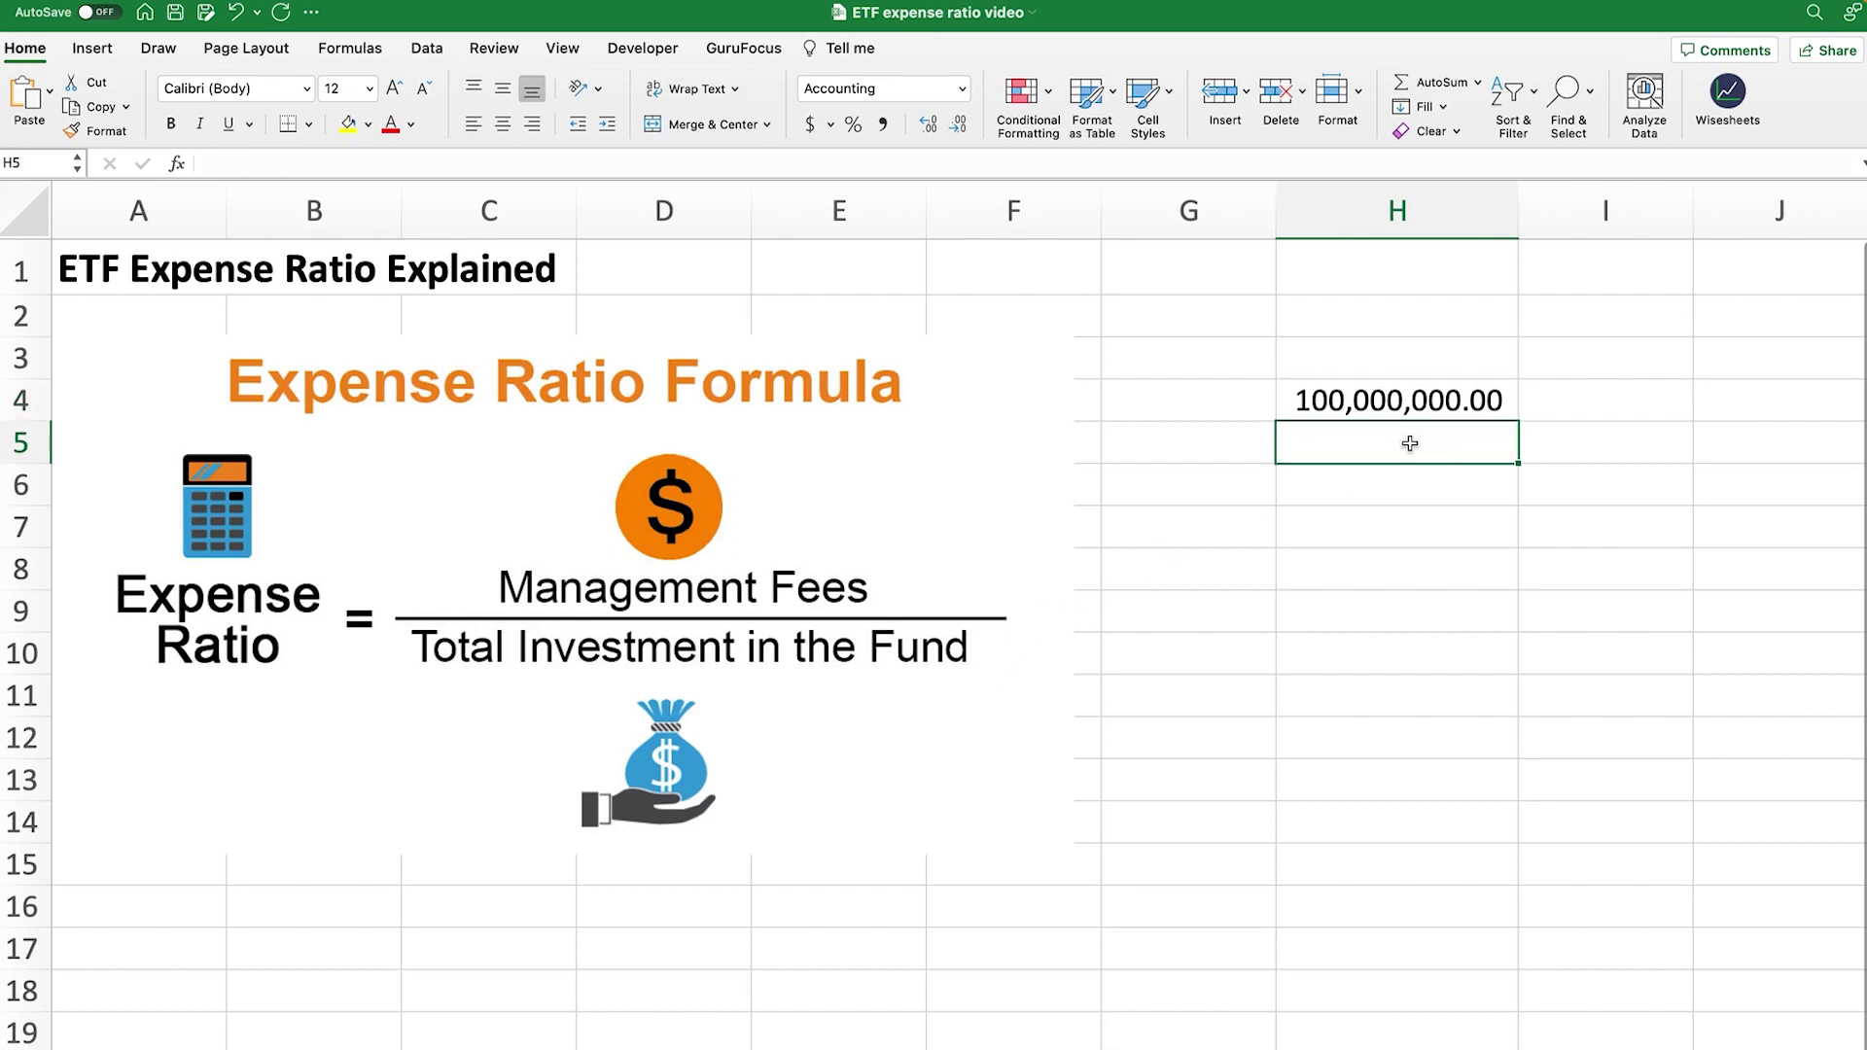
type("1000000")
key("Return")
left_click(1410, 446)
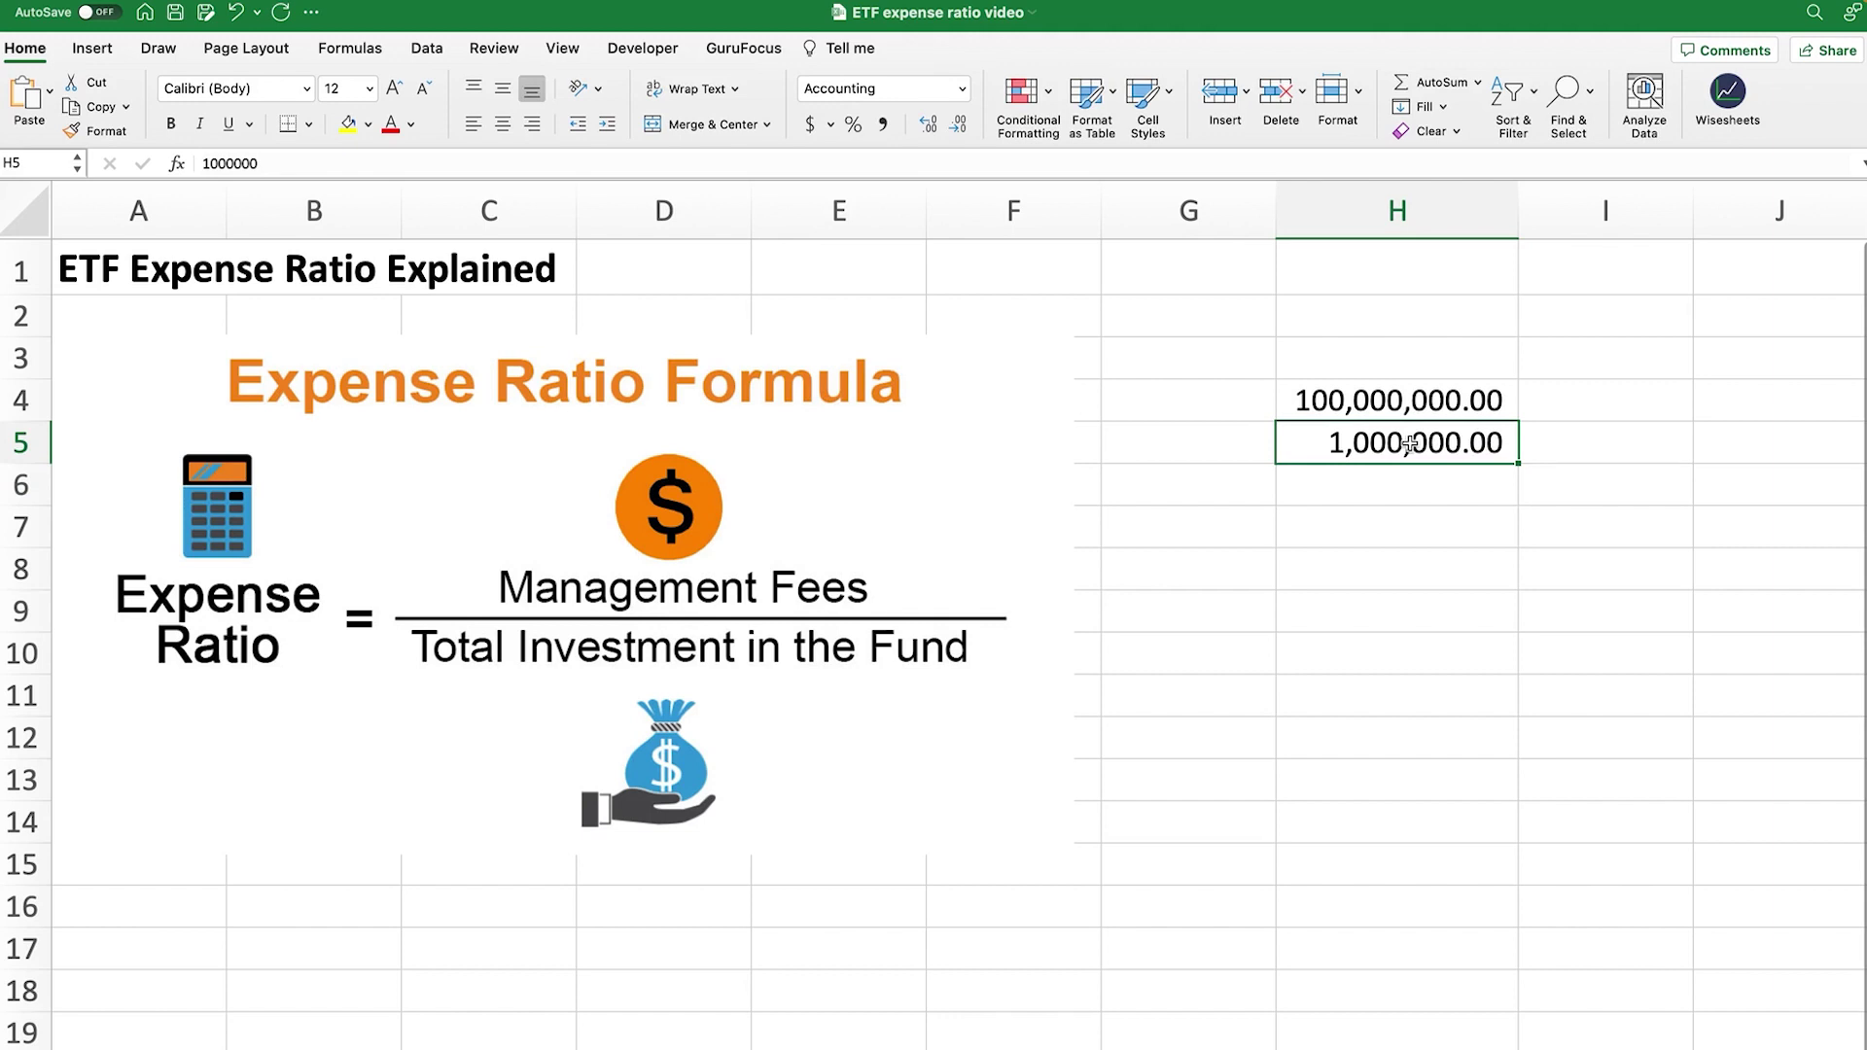
- Calculate the expense ratio in H6 as =H5/H4, giving 1.00%
left_click(1442, 477)
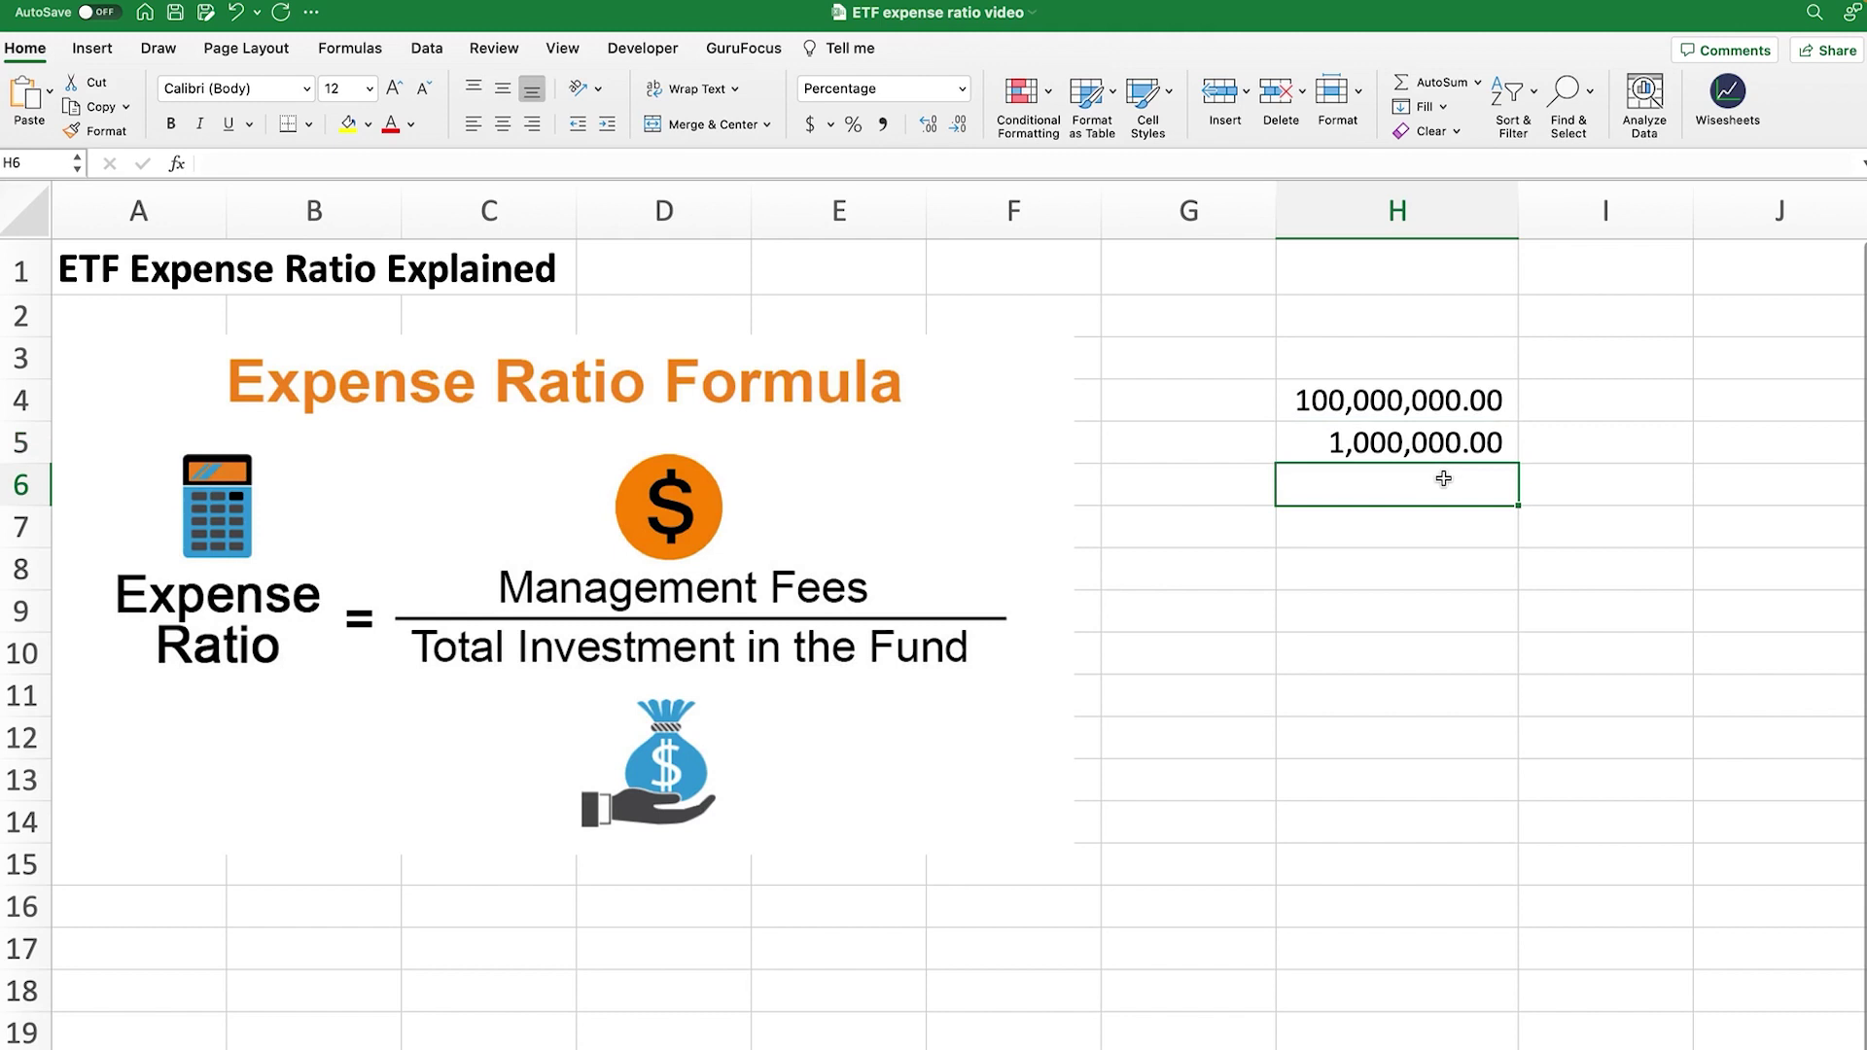
type("=")
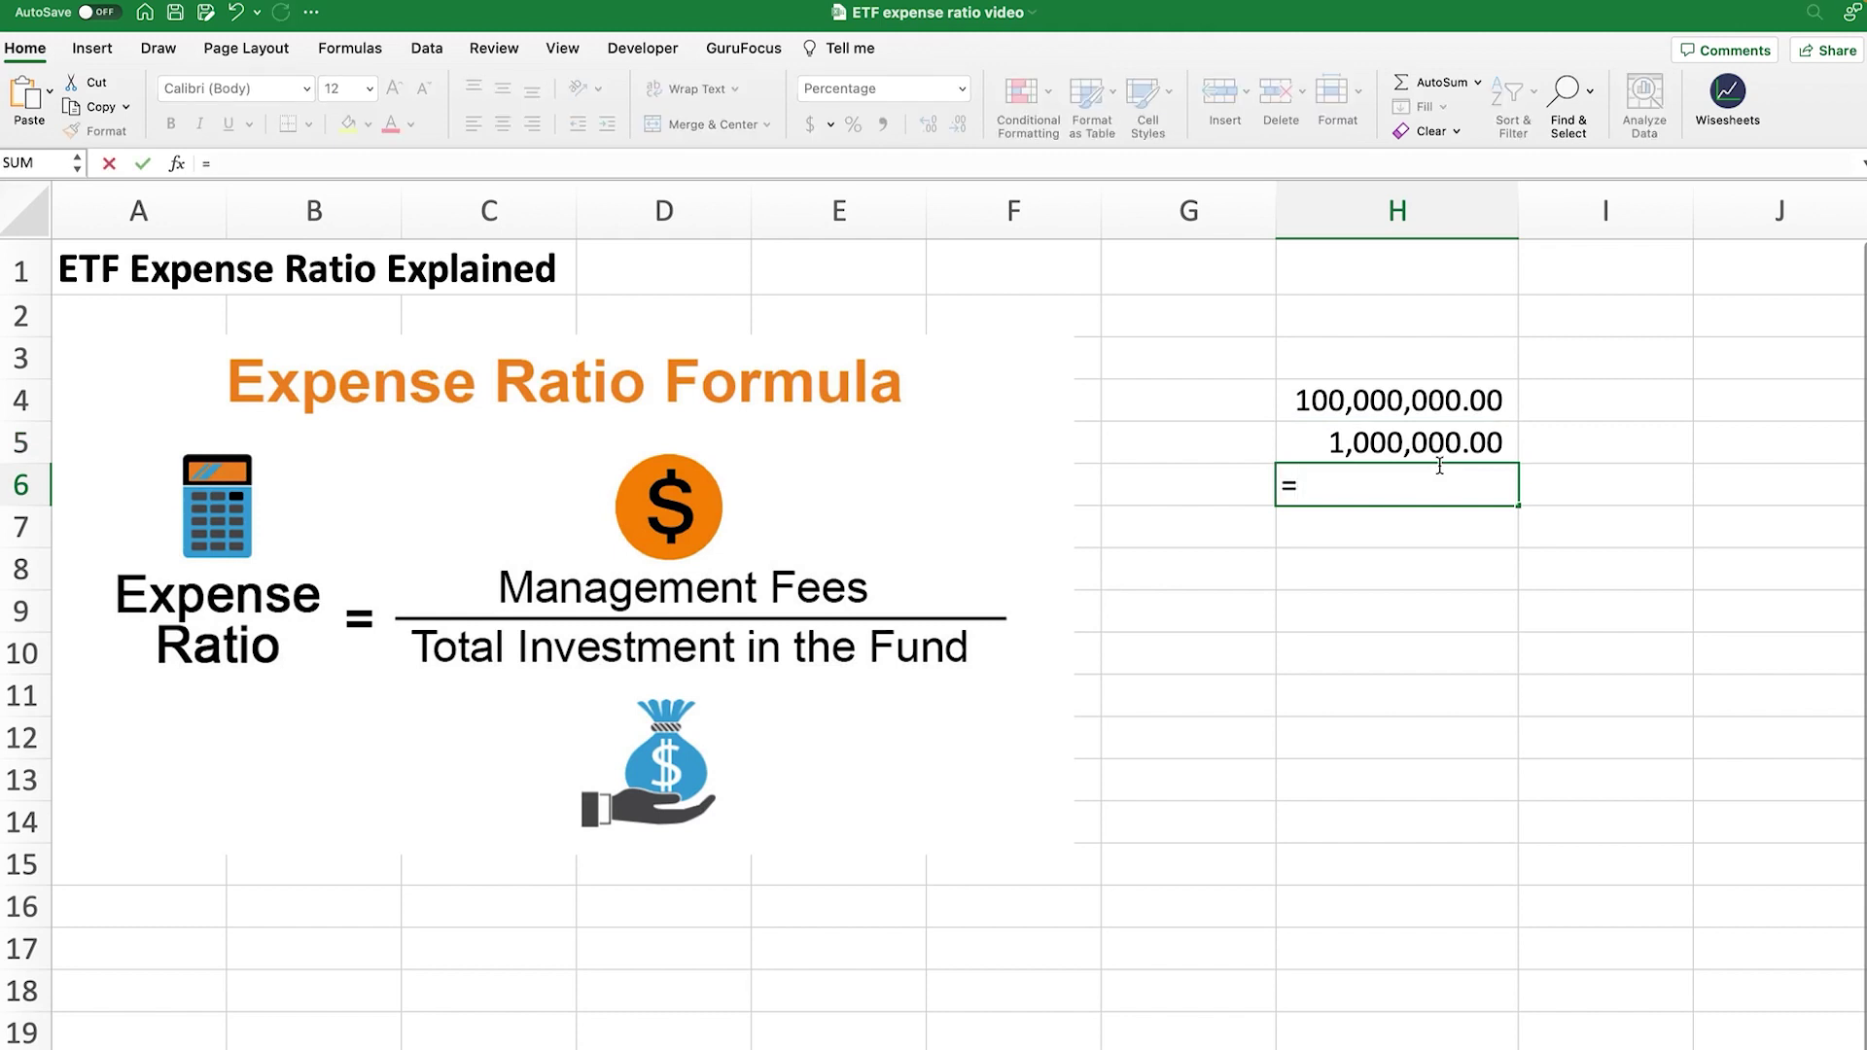
left_click(1435, 449)
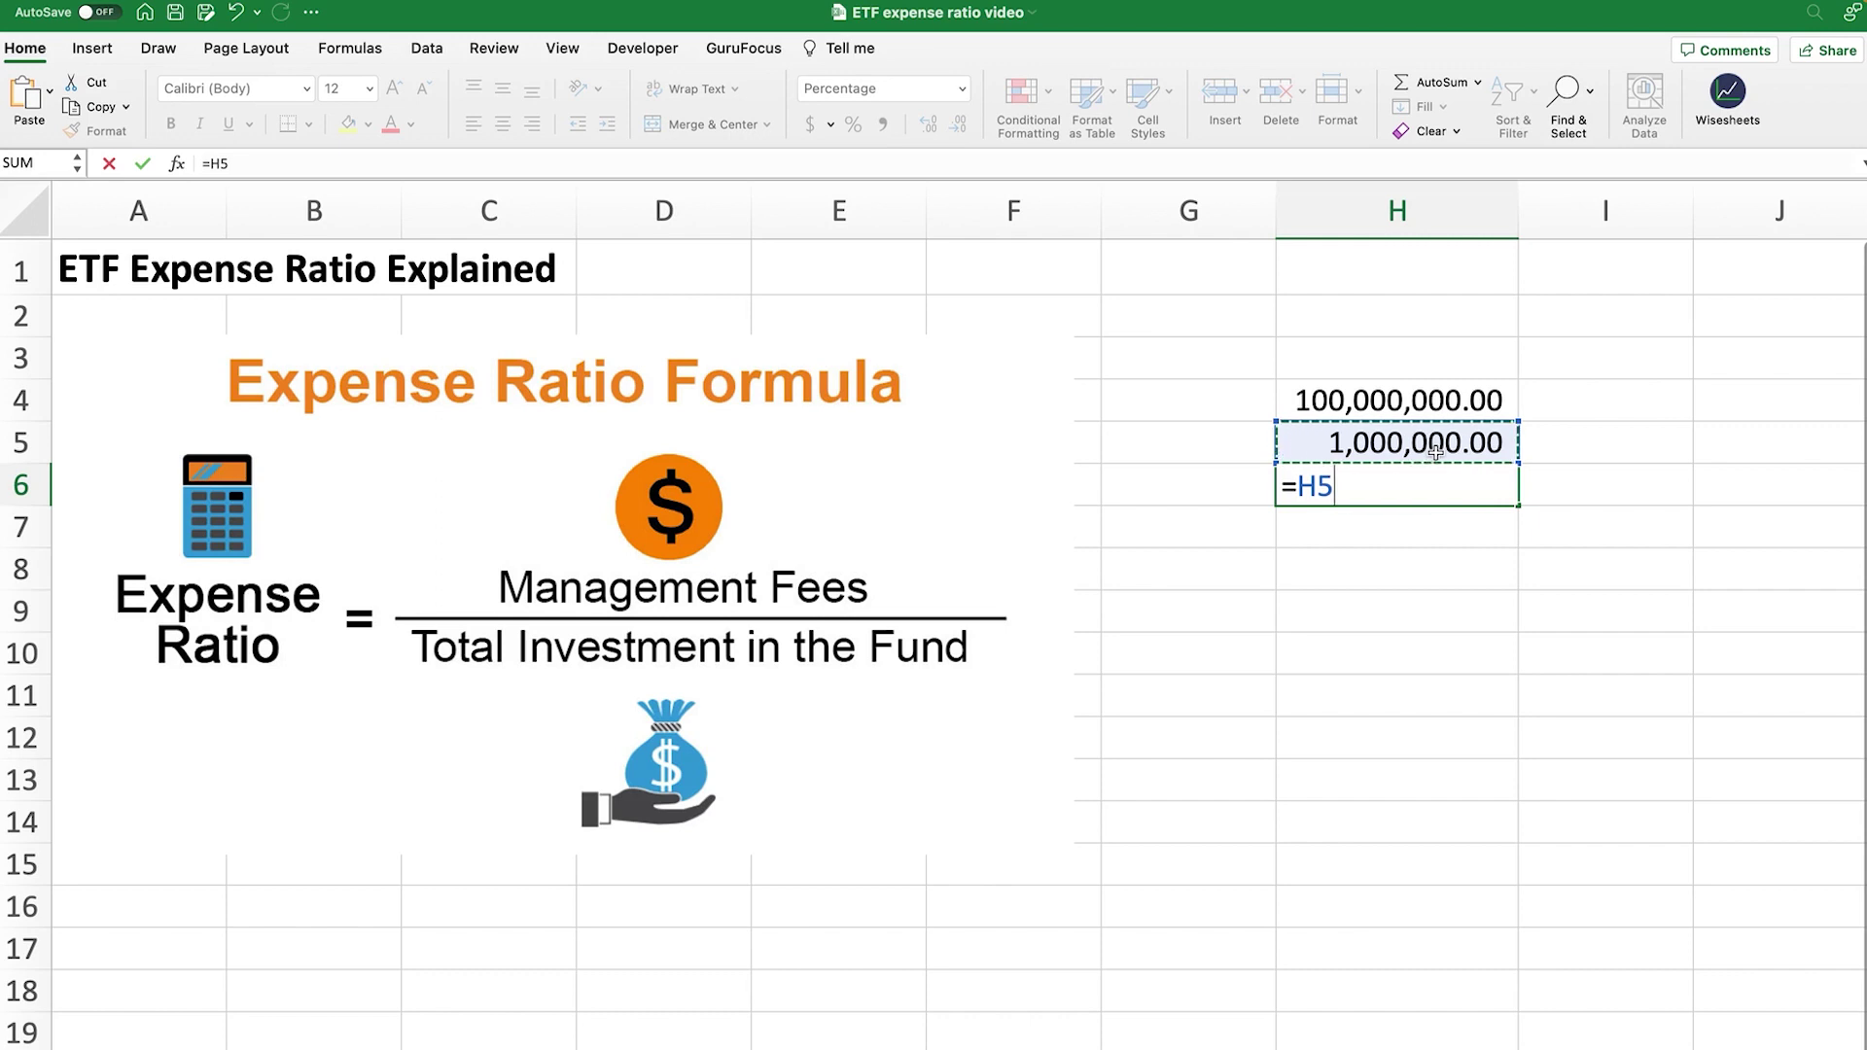
type("/")
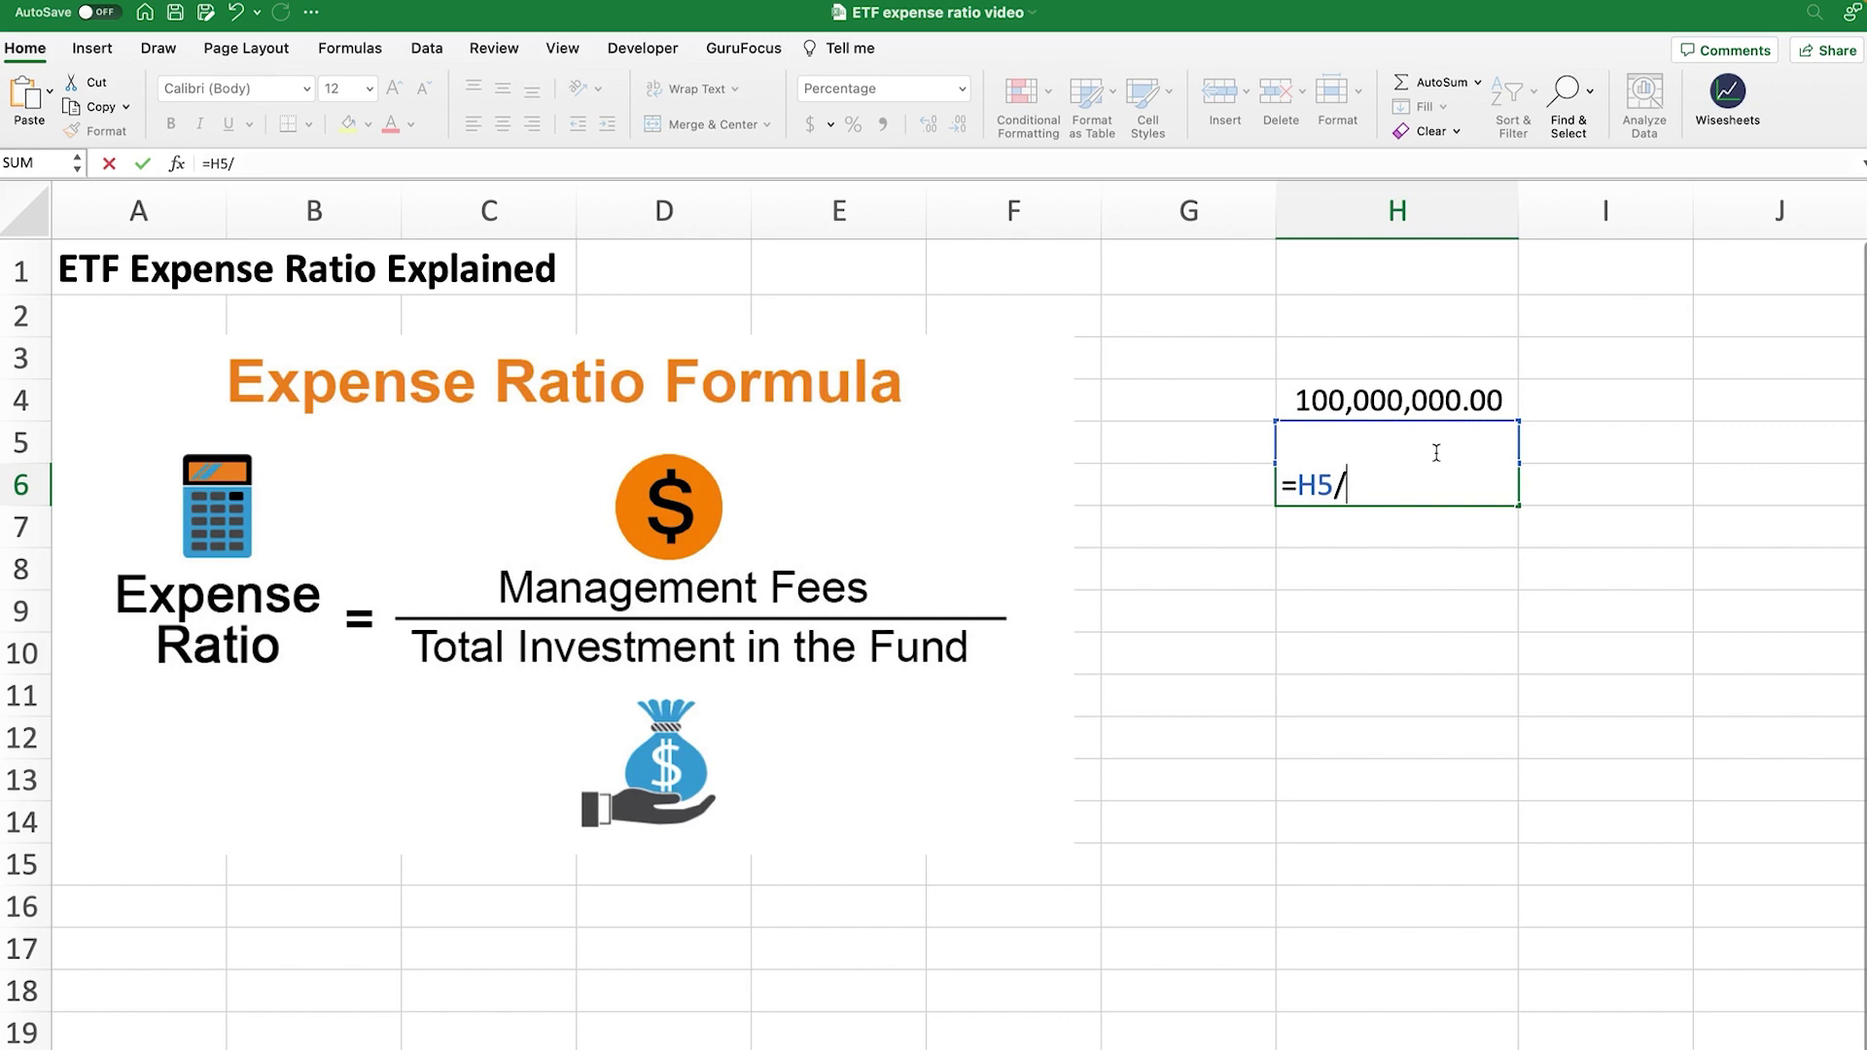
left_click(1447, 400)
key("Return")
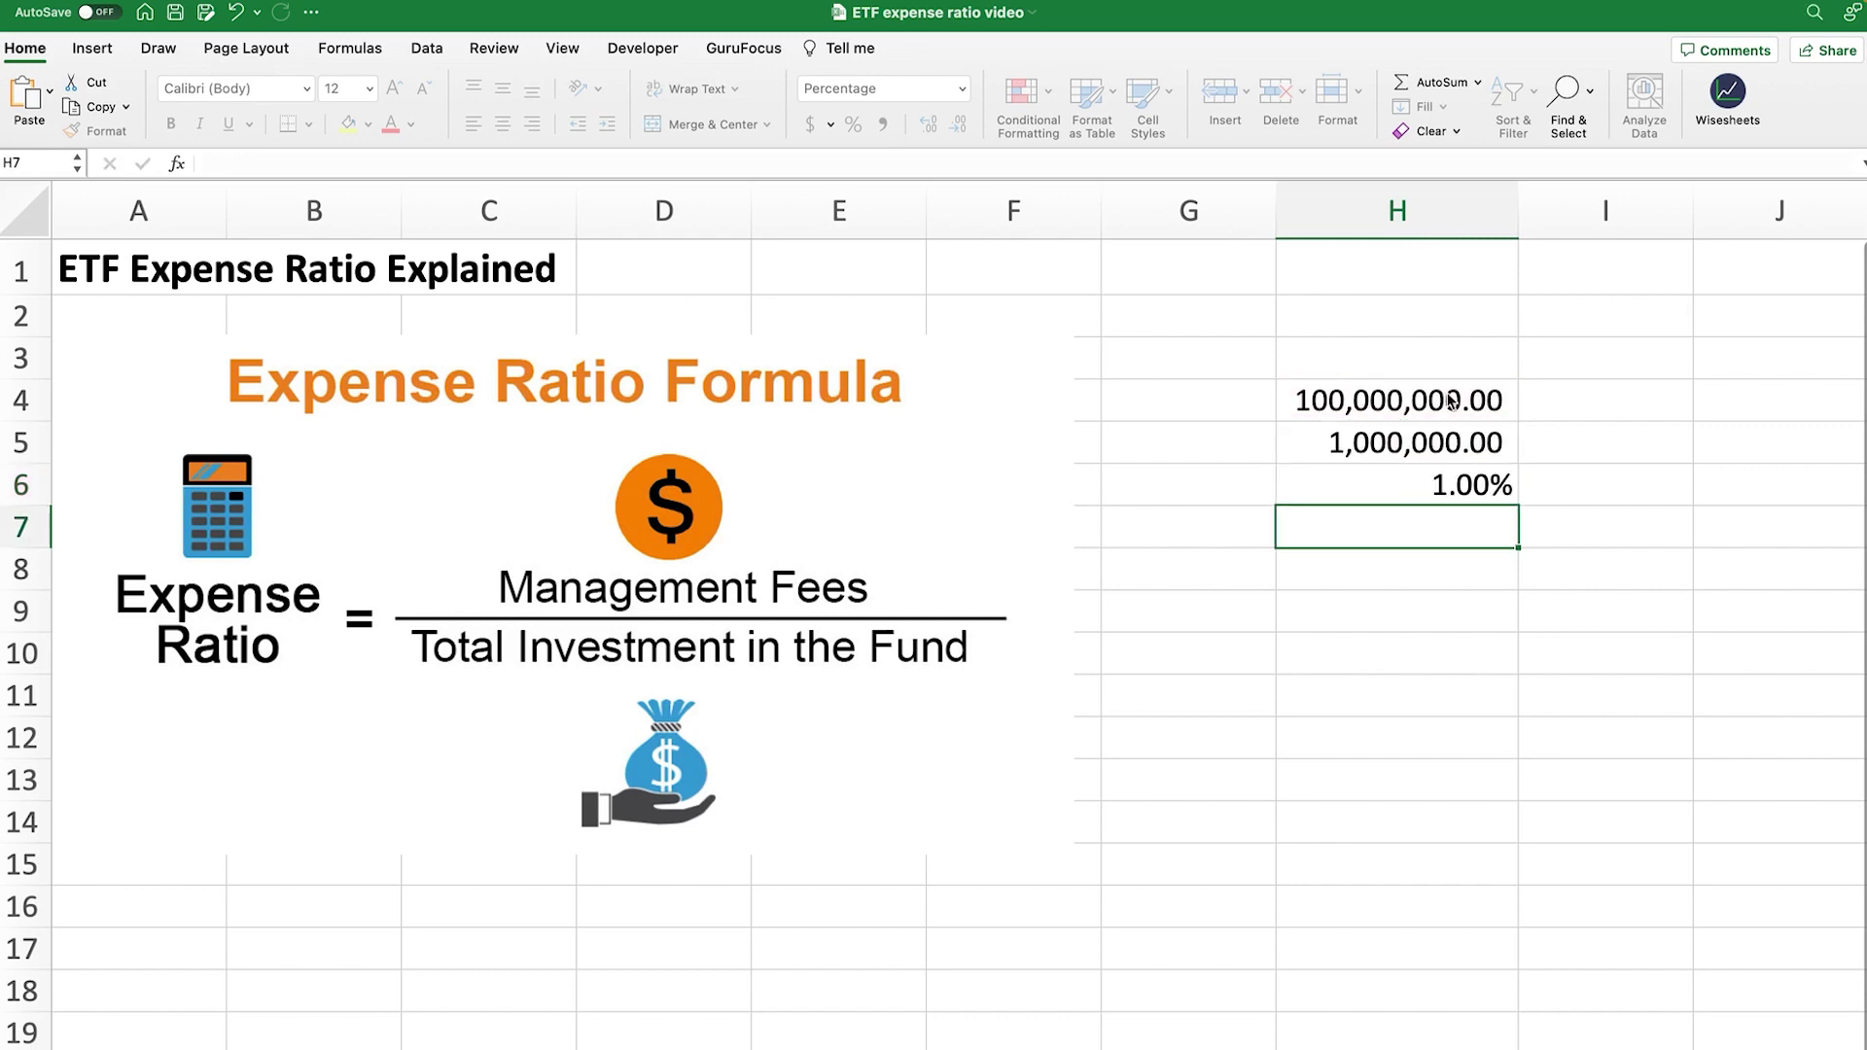
left_click(1449, 483)
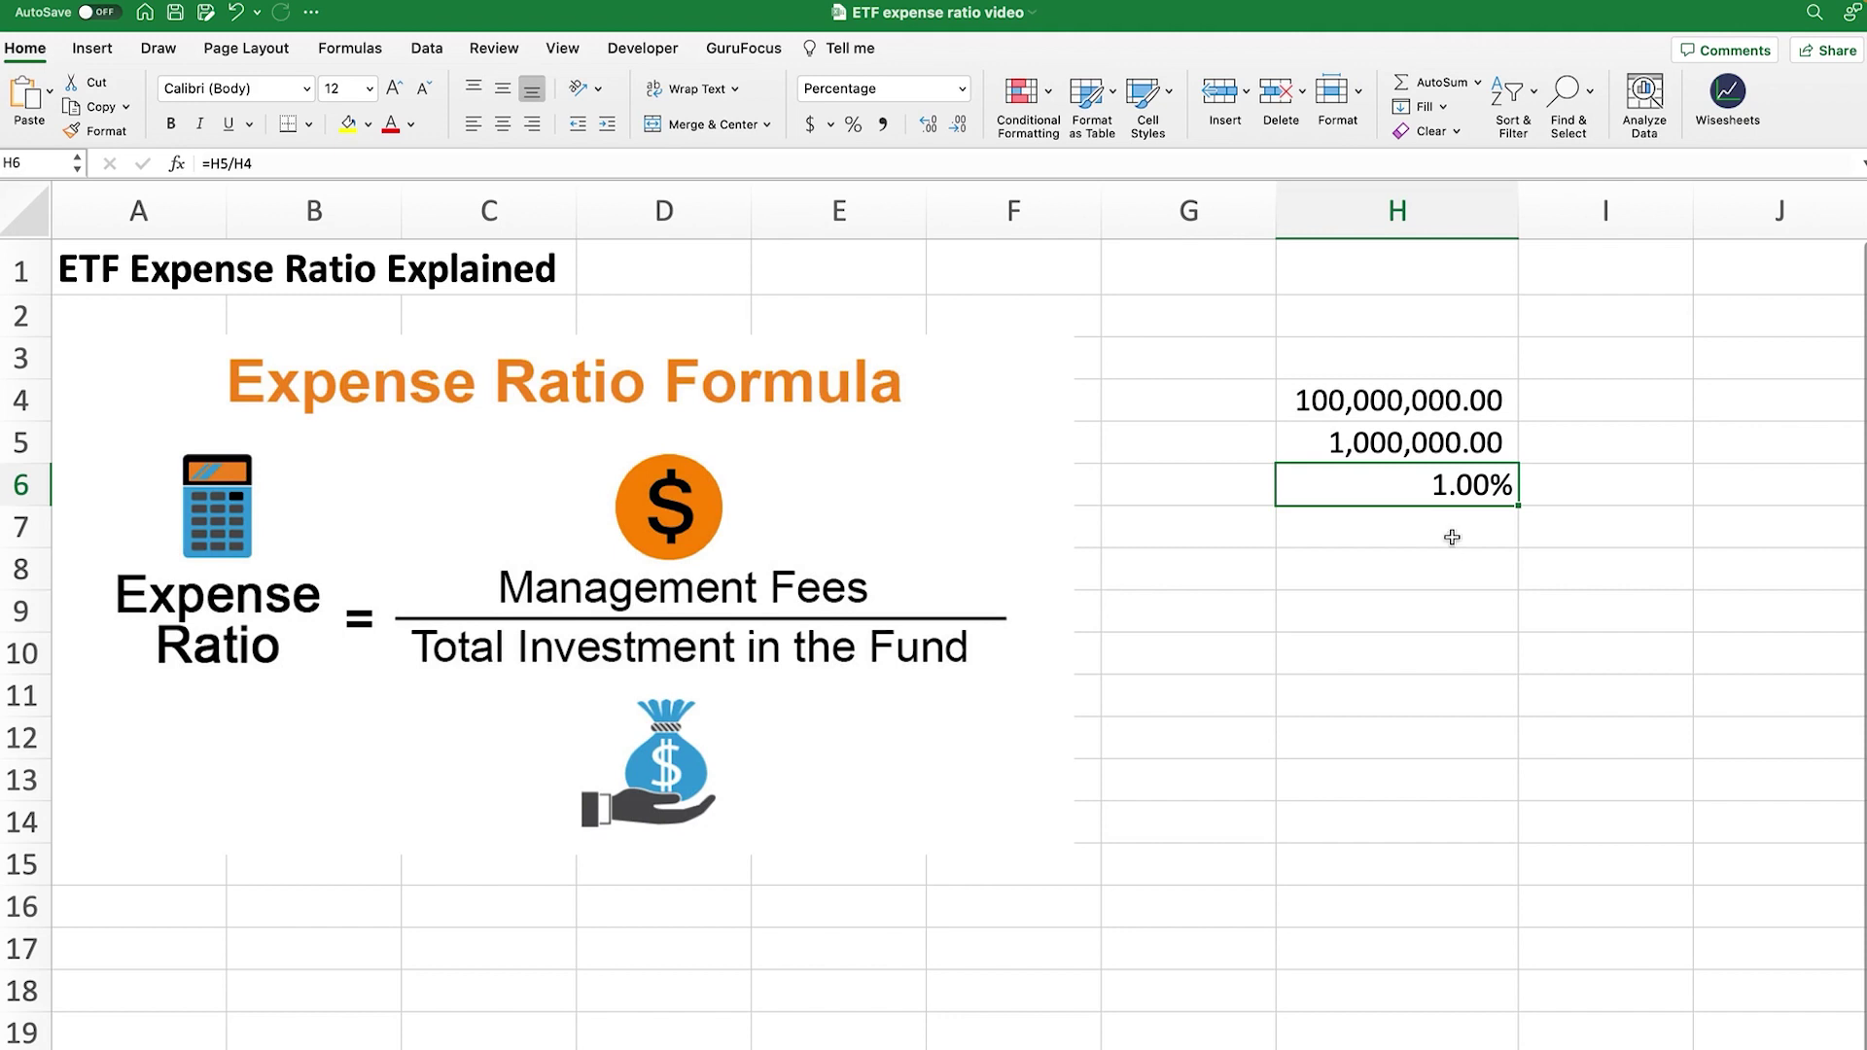
- Enter a $1.00 example investment in H8, formatted as currency
left_click(1424, 572)
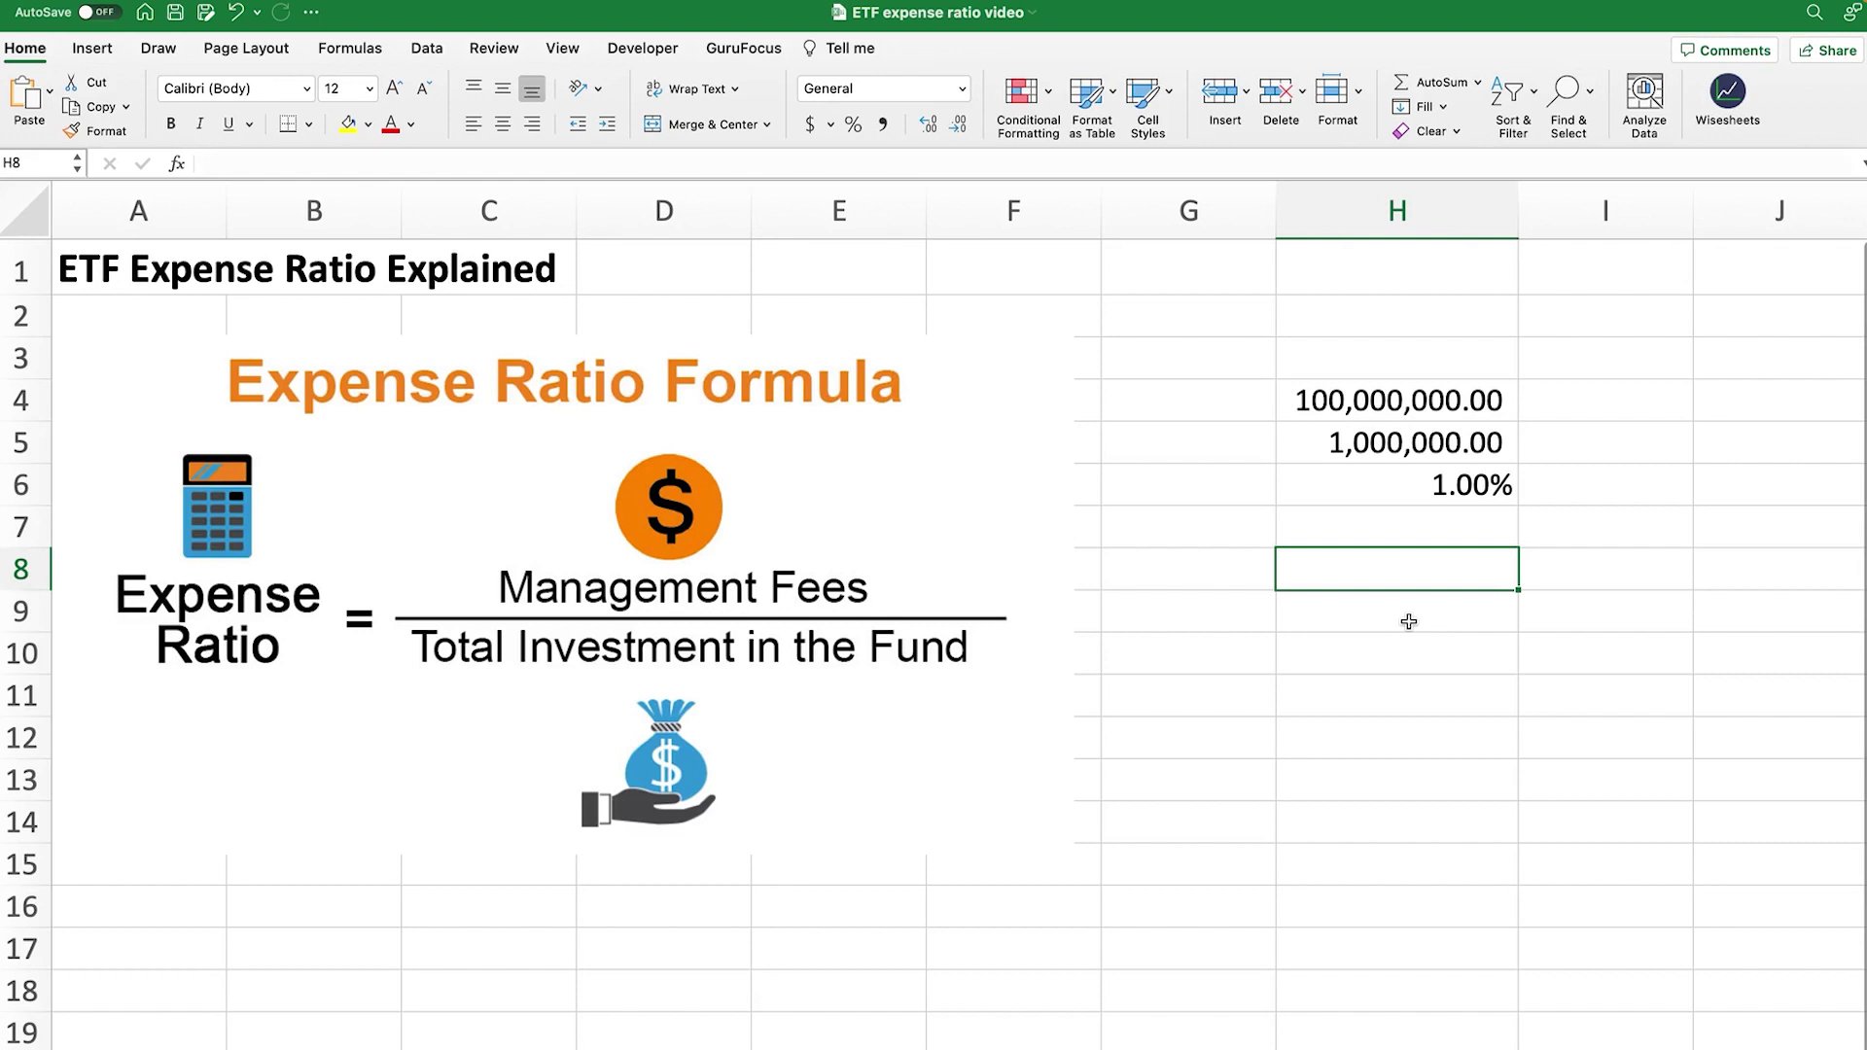
type("1")
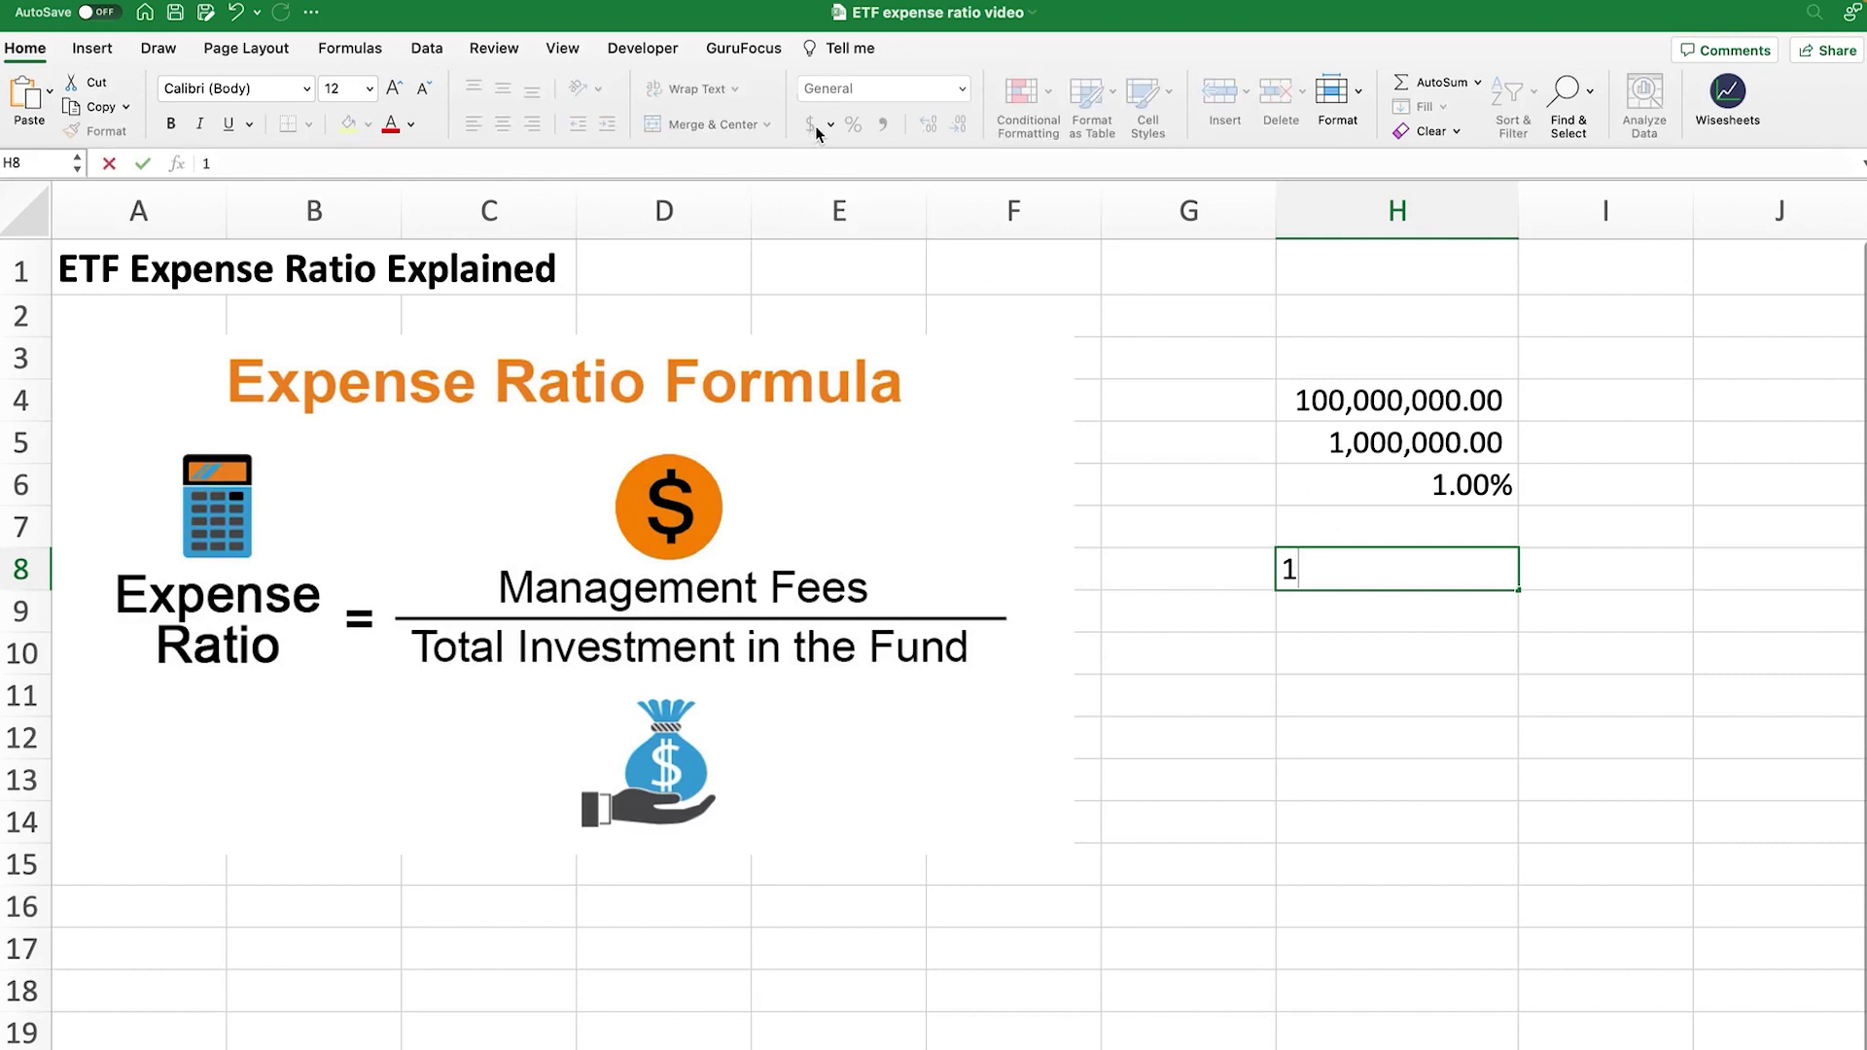
key("Return")
left_click(1468, 578)
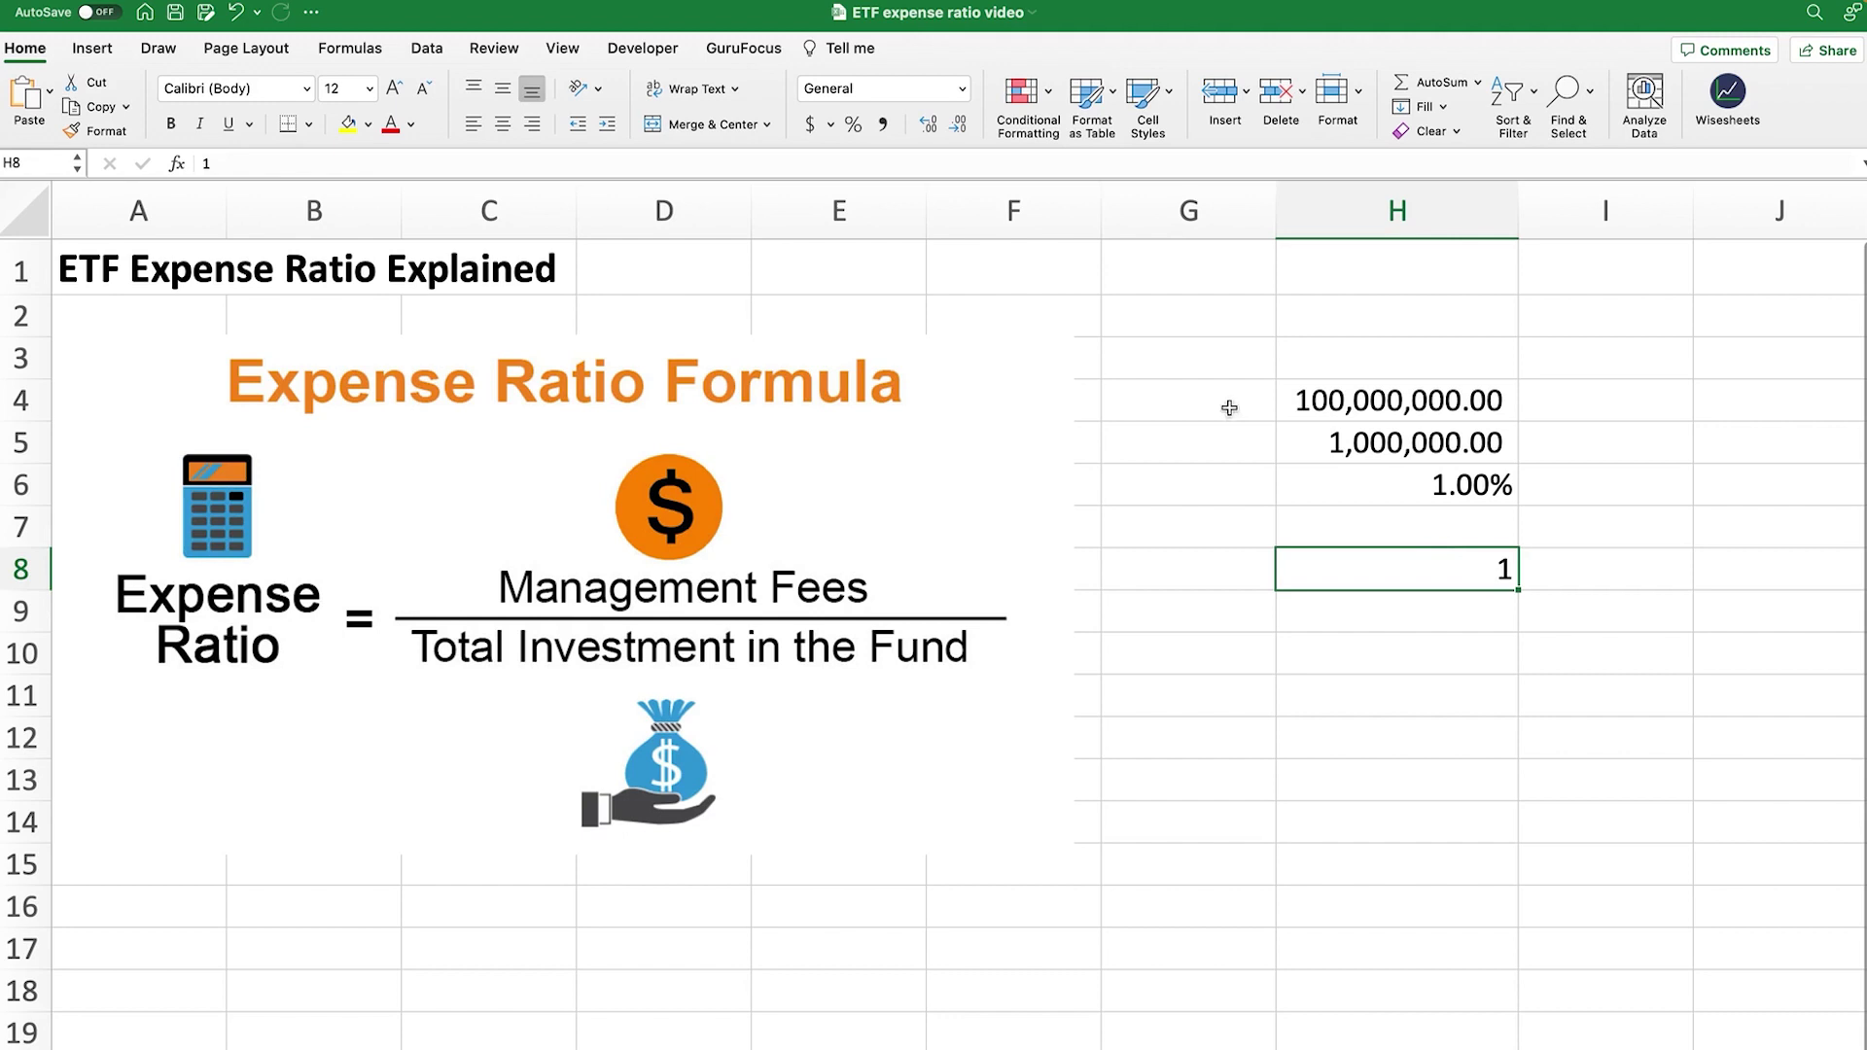
left_click(810, 123)
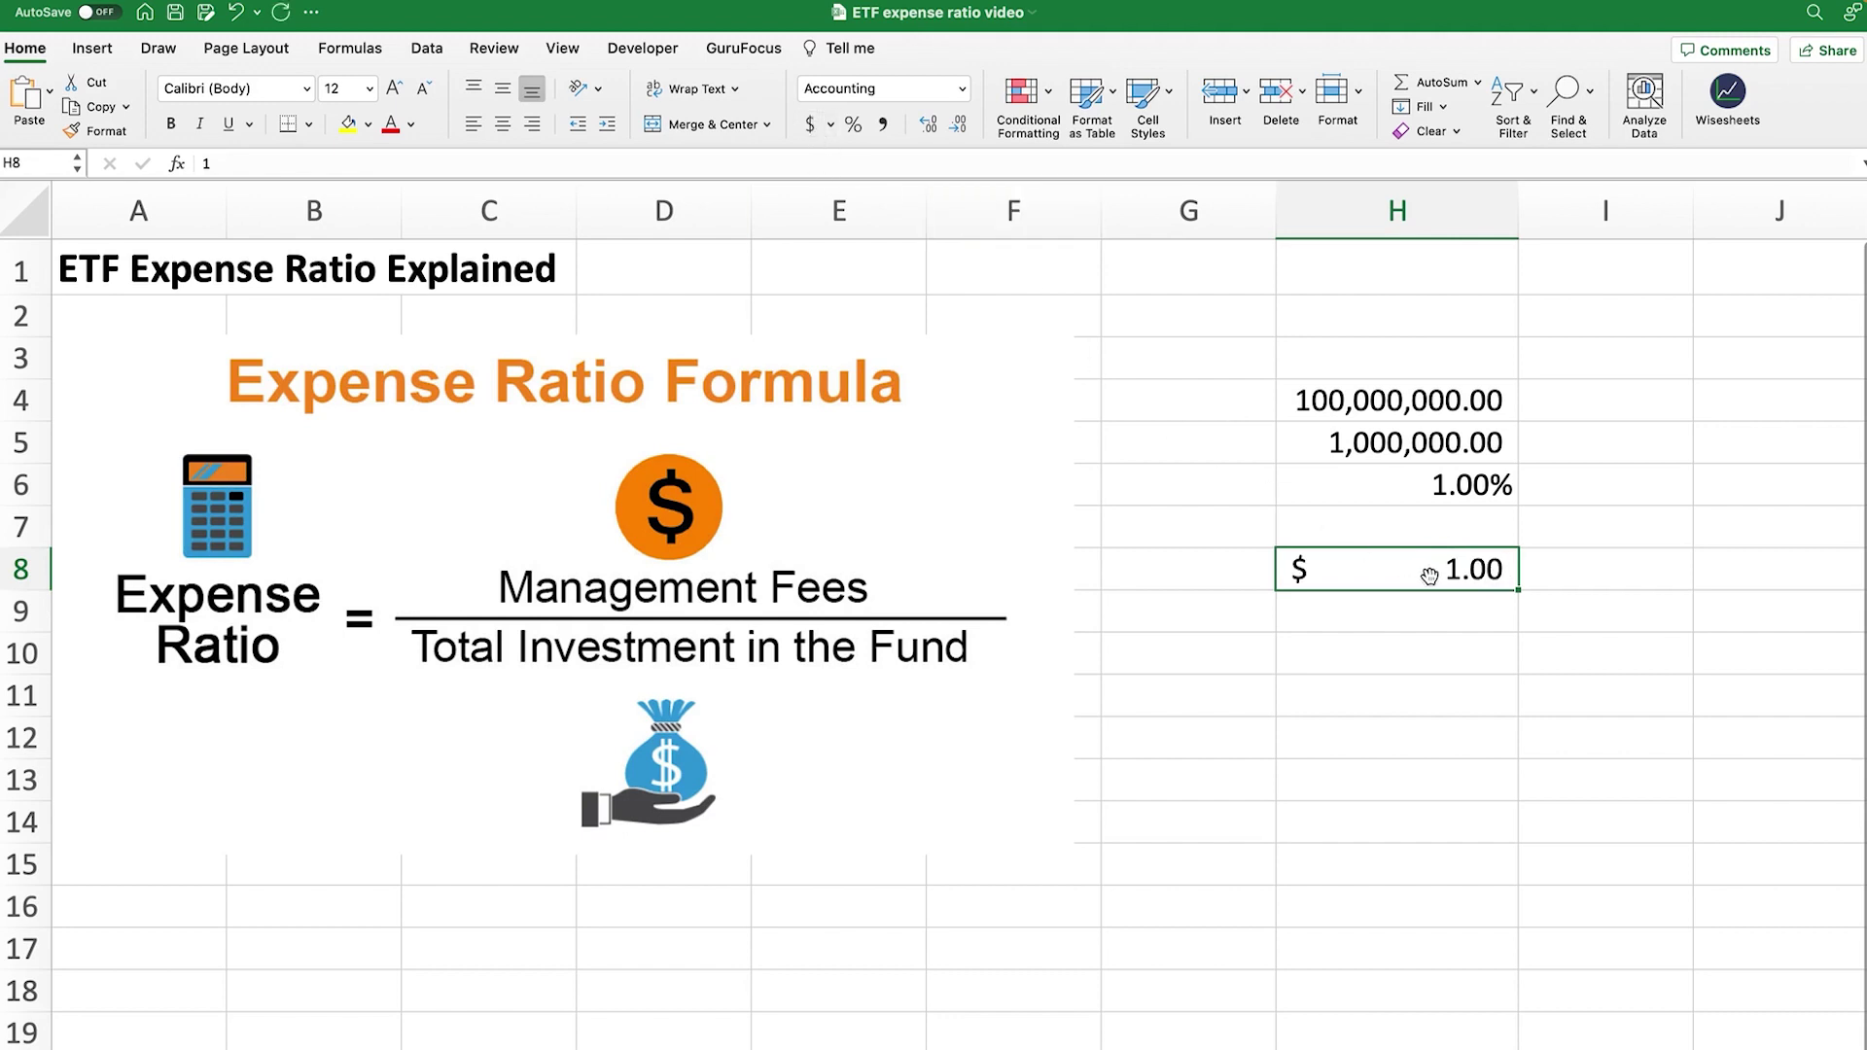
- Compute the fee in H9 as =H8*H6, giving $0.01
left_click(1459, 608)
type("=")
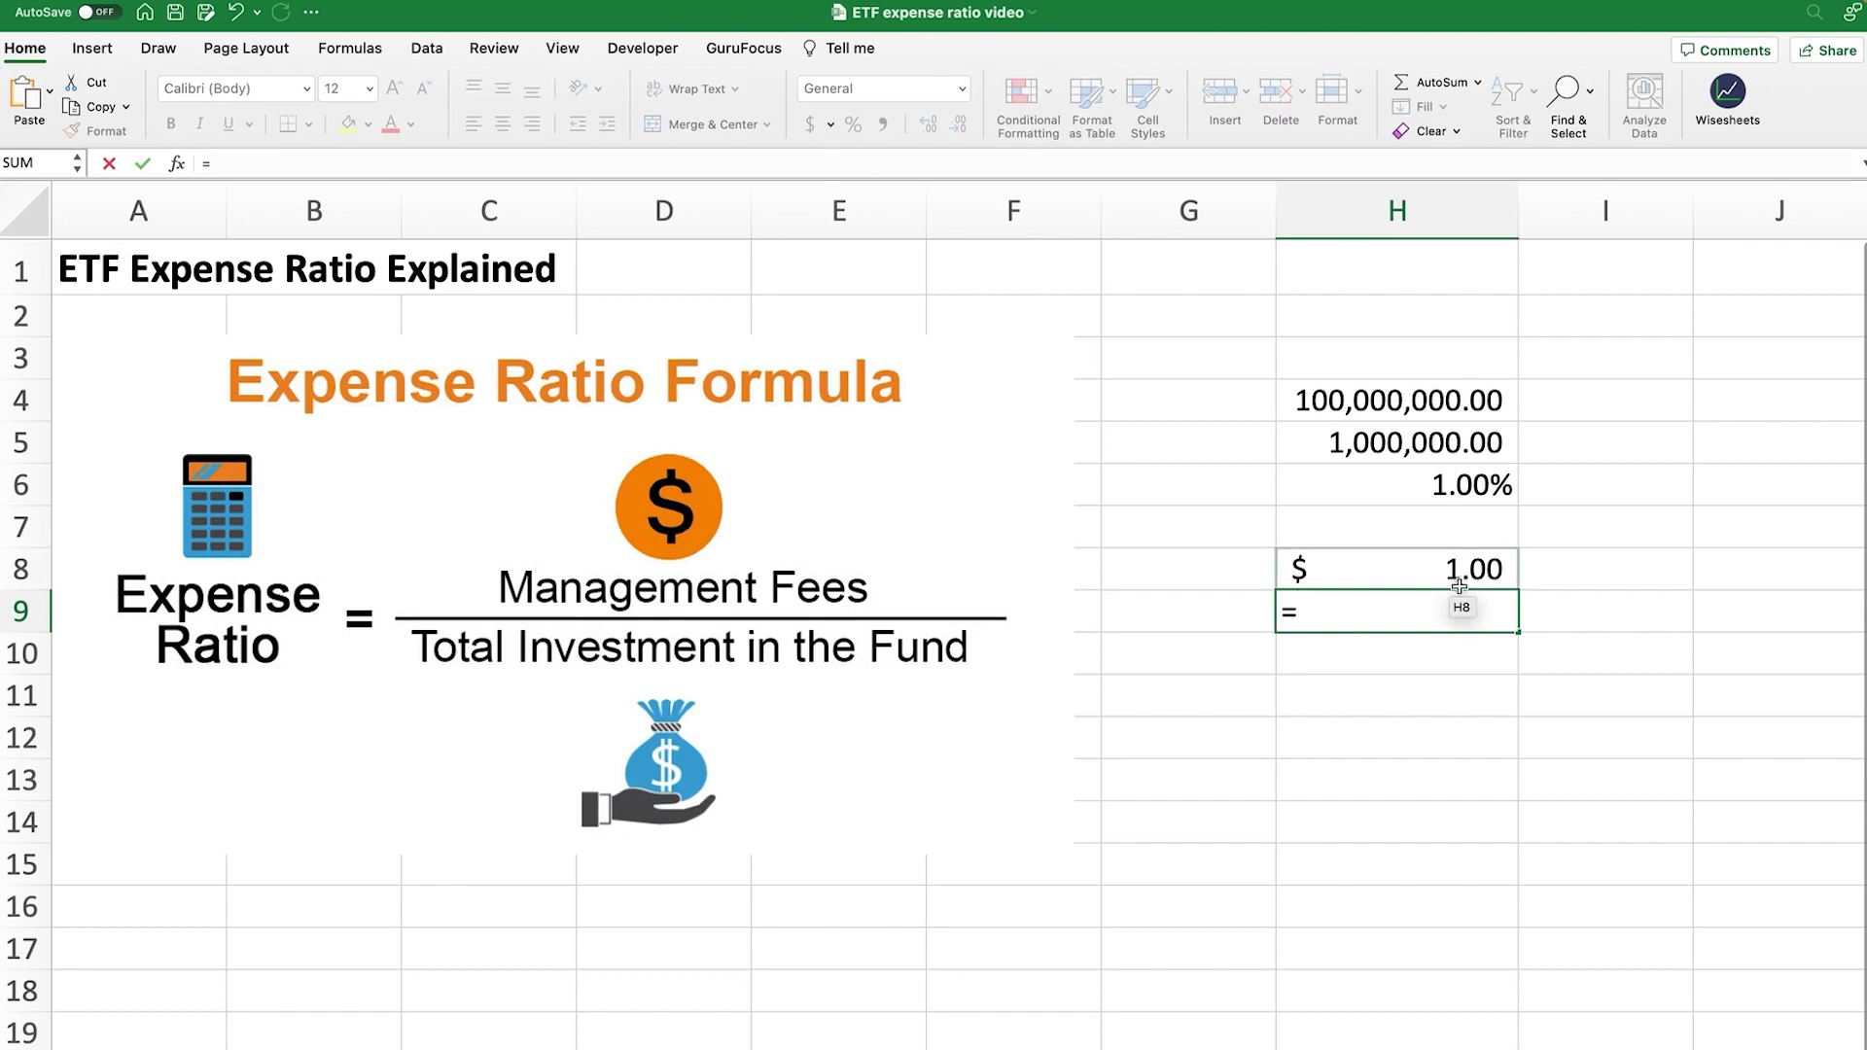
left_click(1459, 586)
type("*")
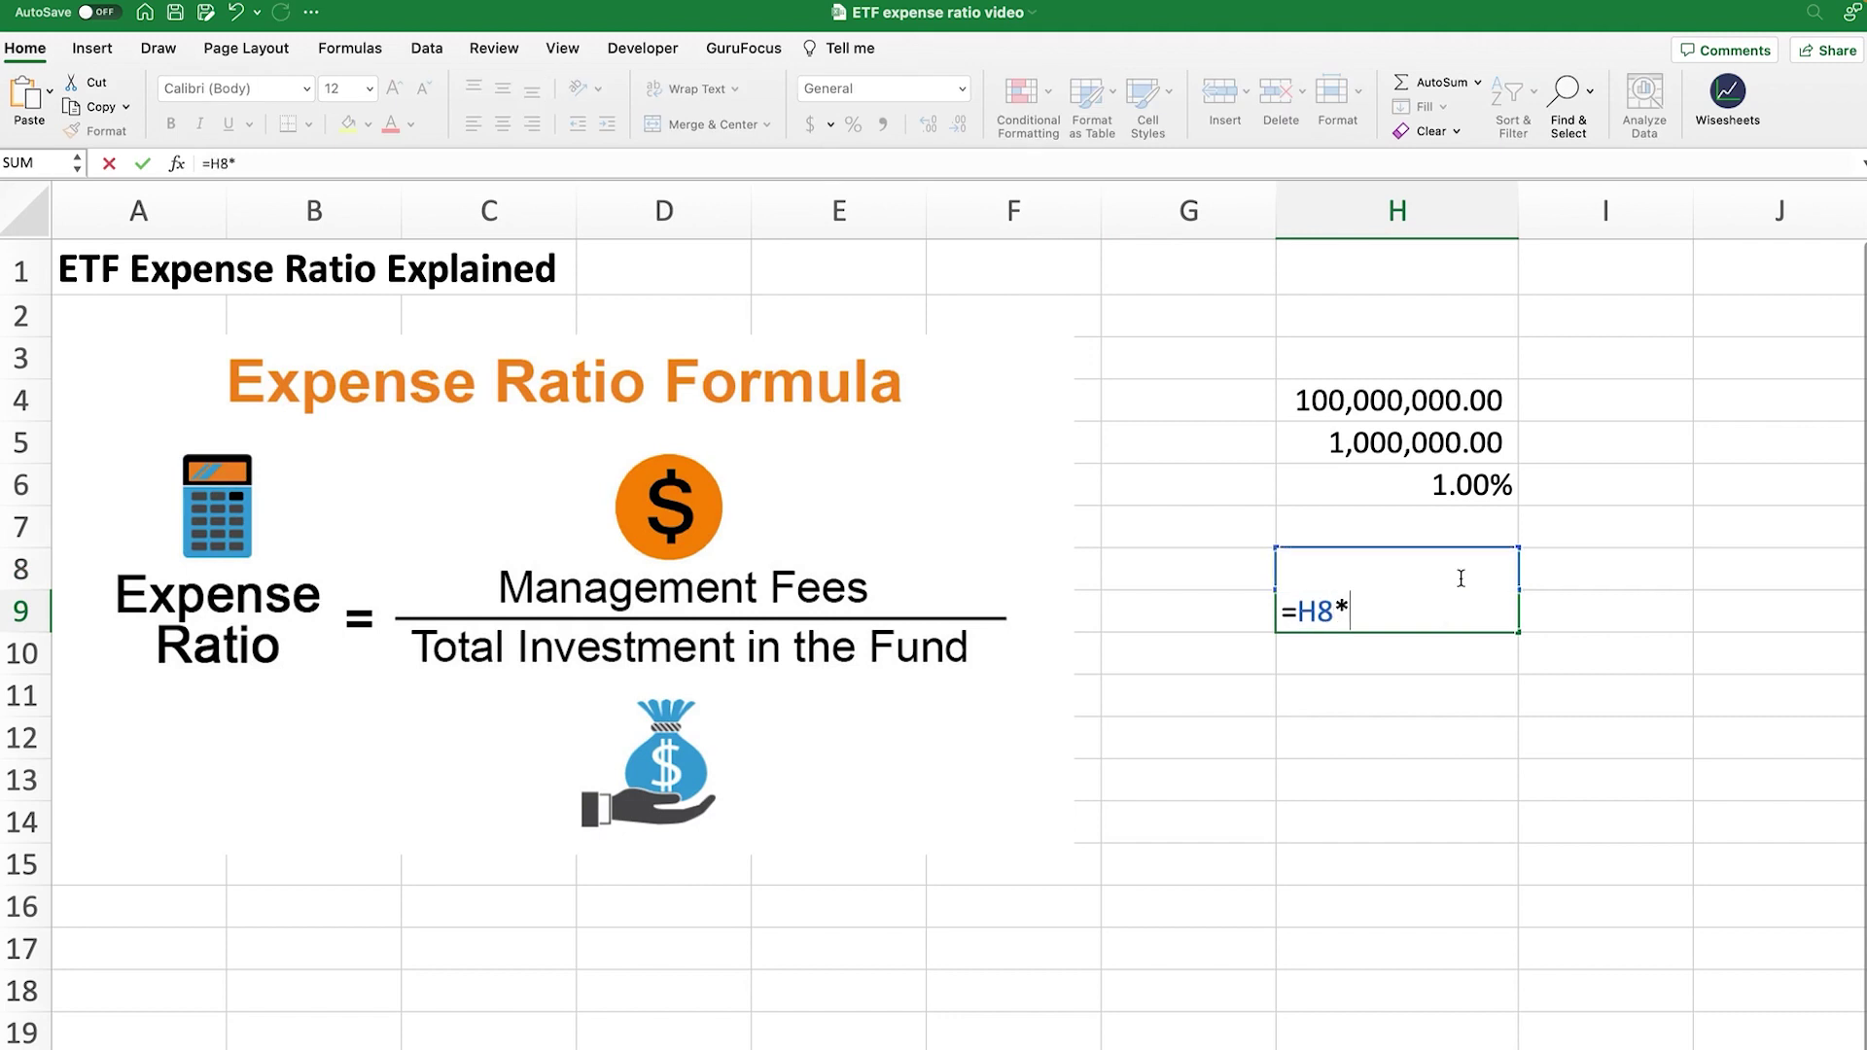
left_click(1439, 488)
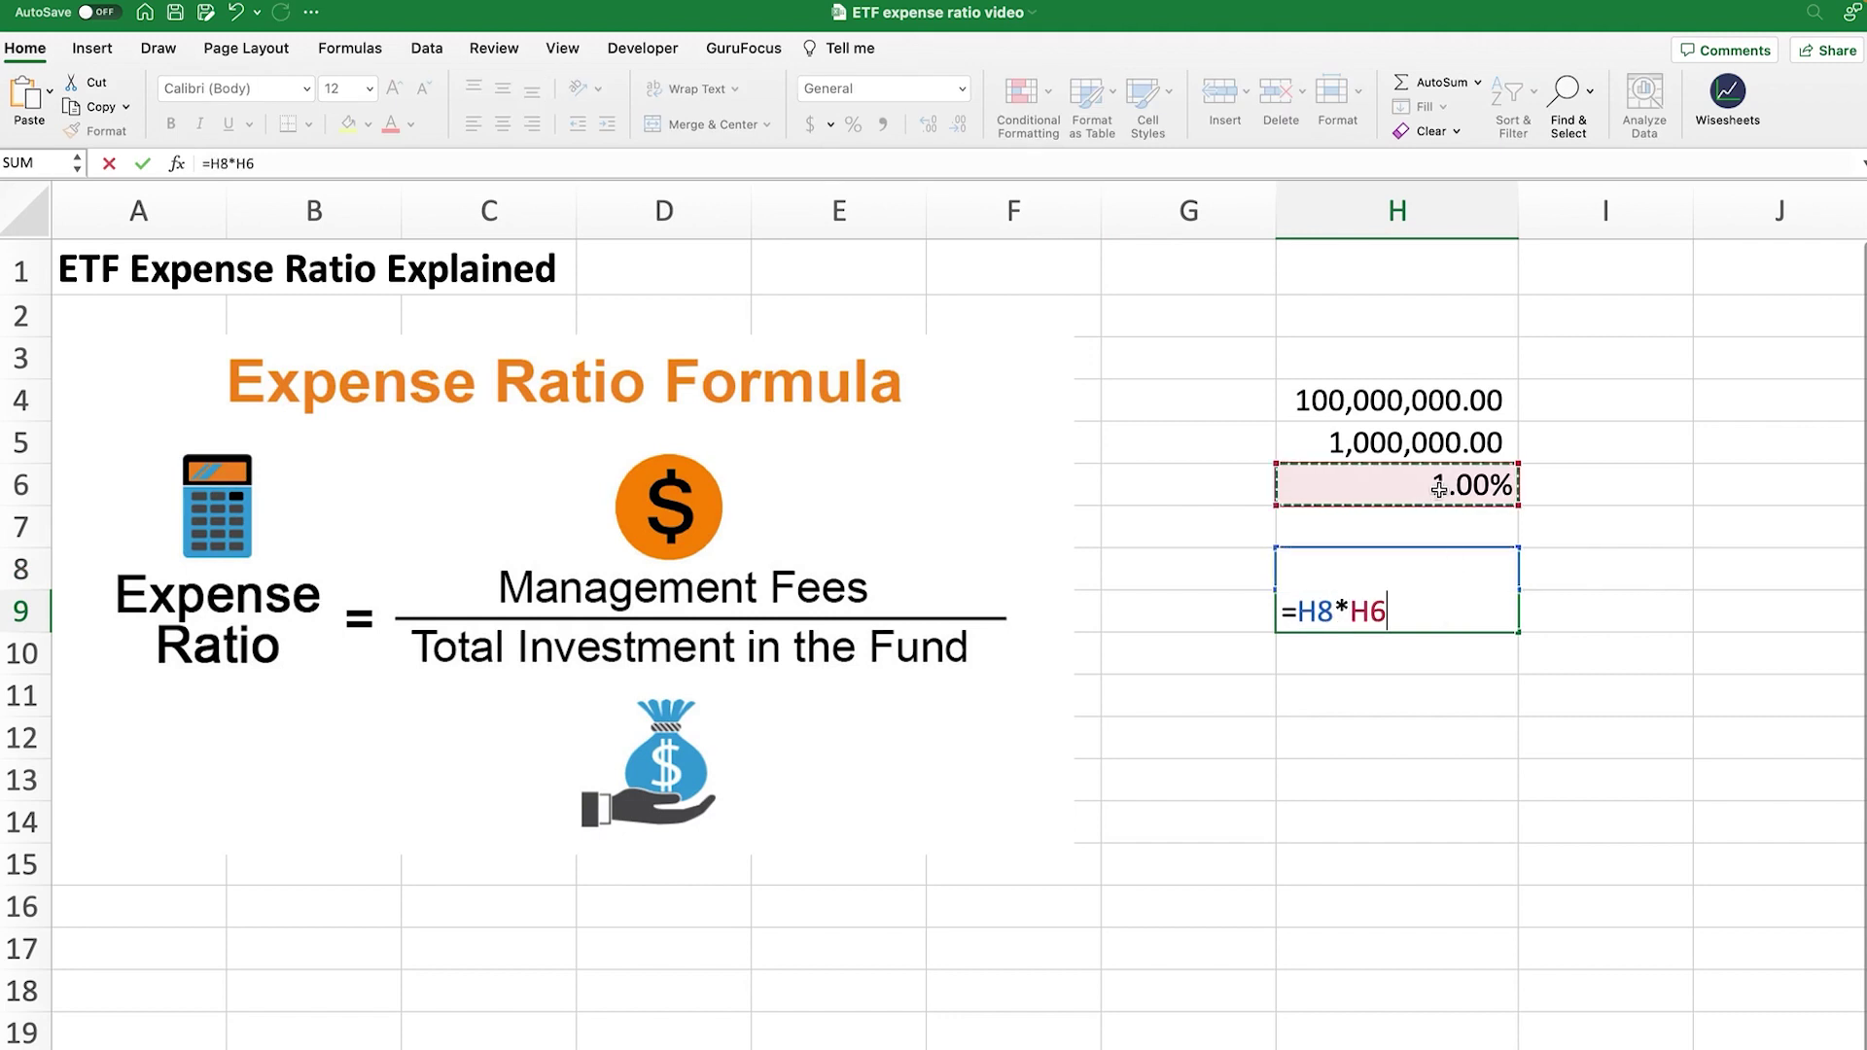
key("Return")
key("Up")
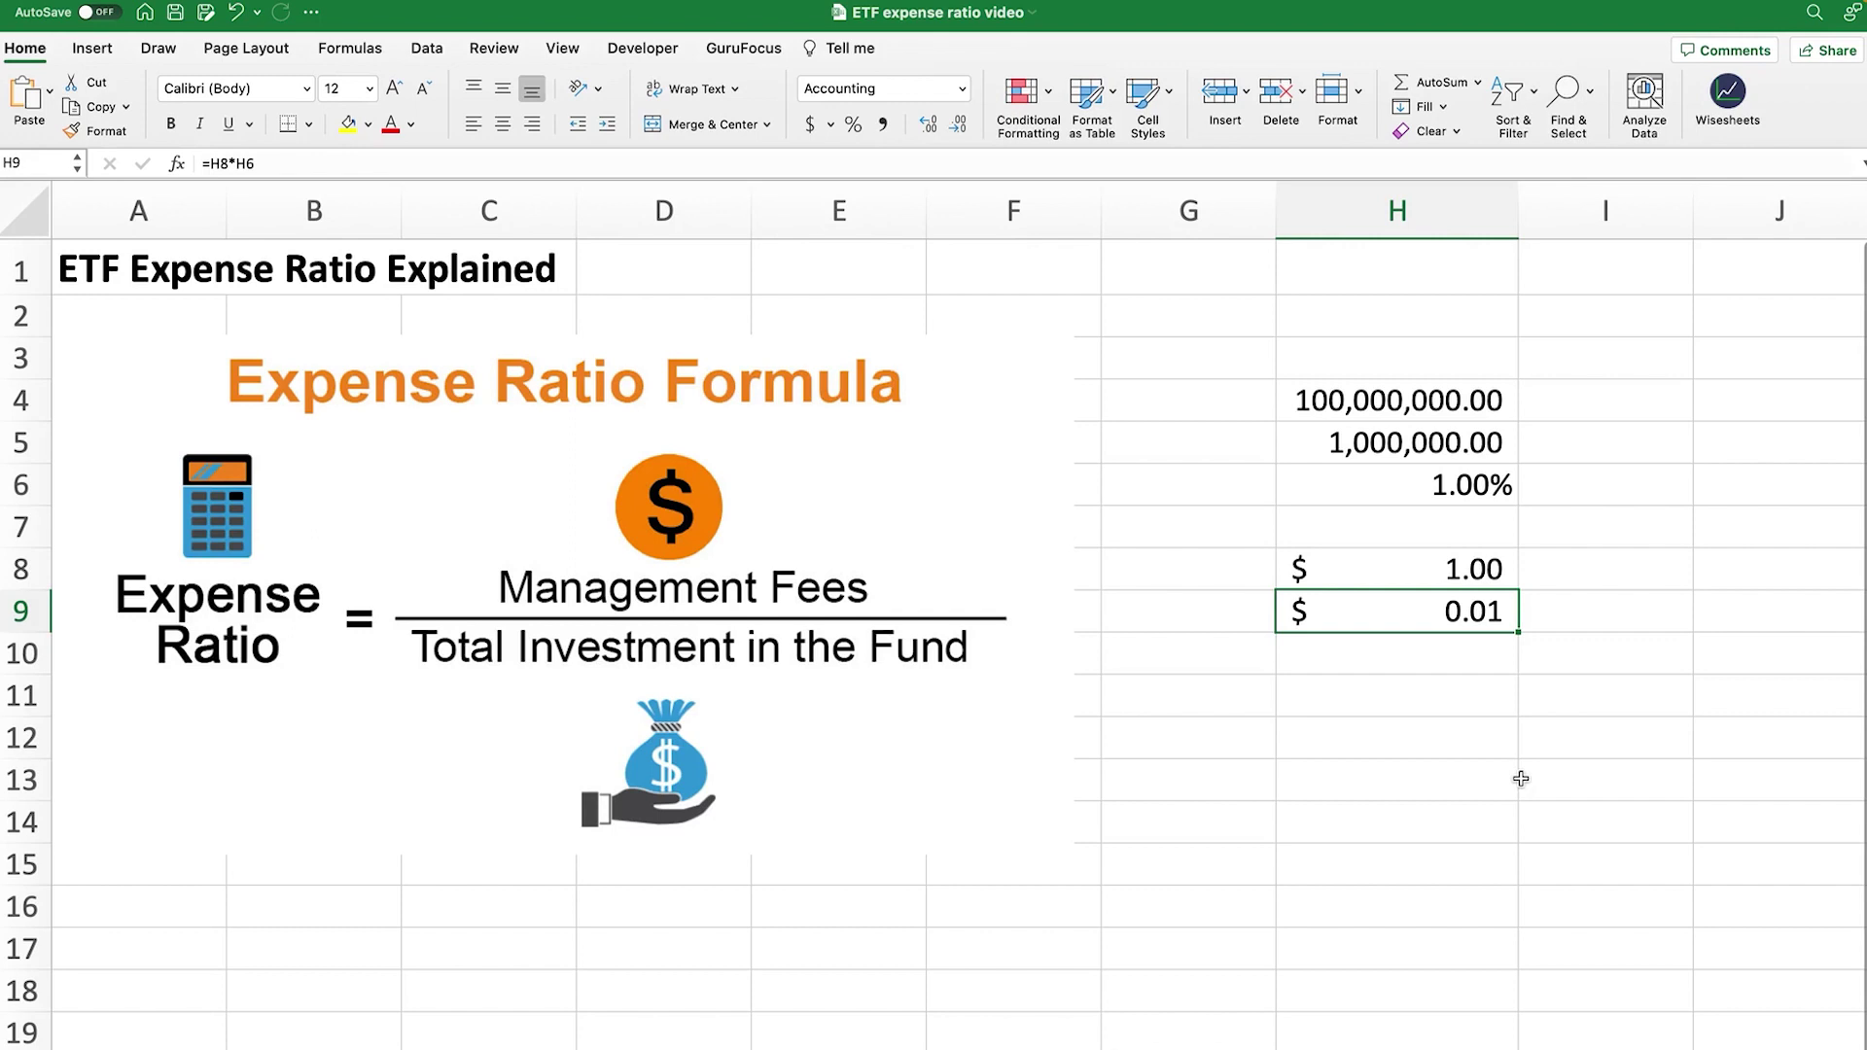
- Select the worked example in H4:H9, then switch to the Google results for SPY's expense ratio
left_click(1443, 409)
left_click_drag(1445, 442, 1466, 613)
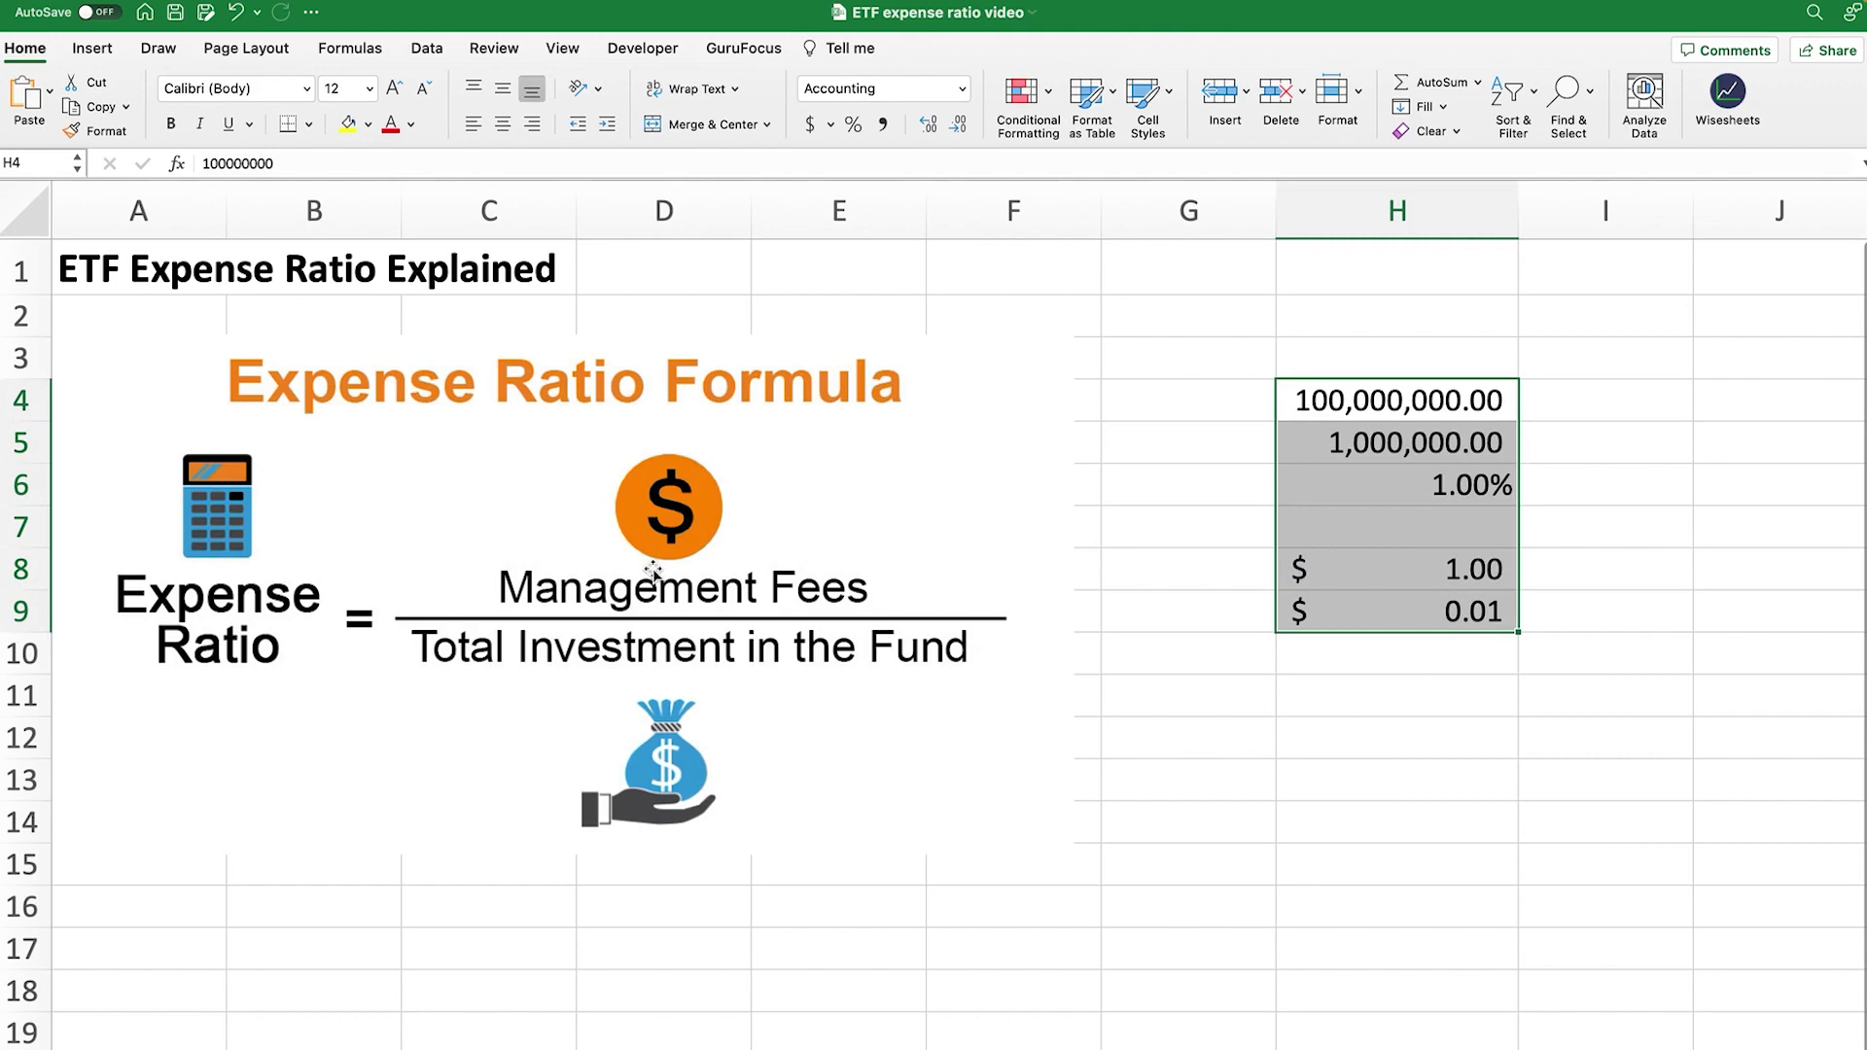
key("ctrl+Right")
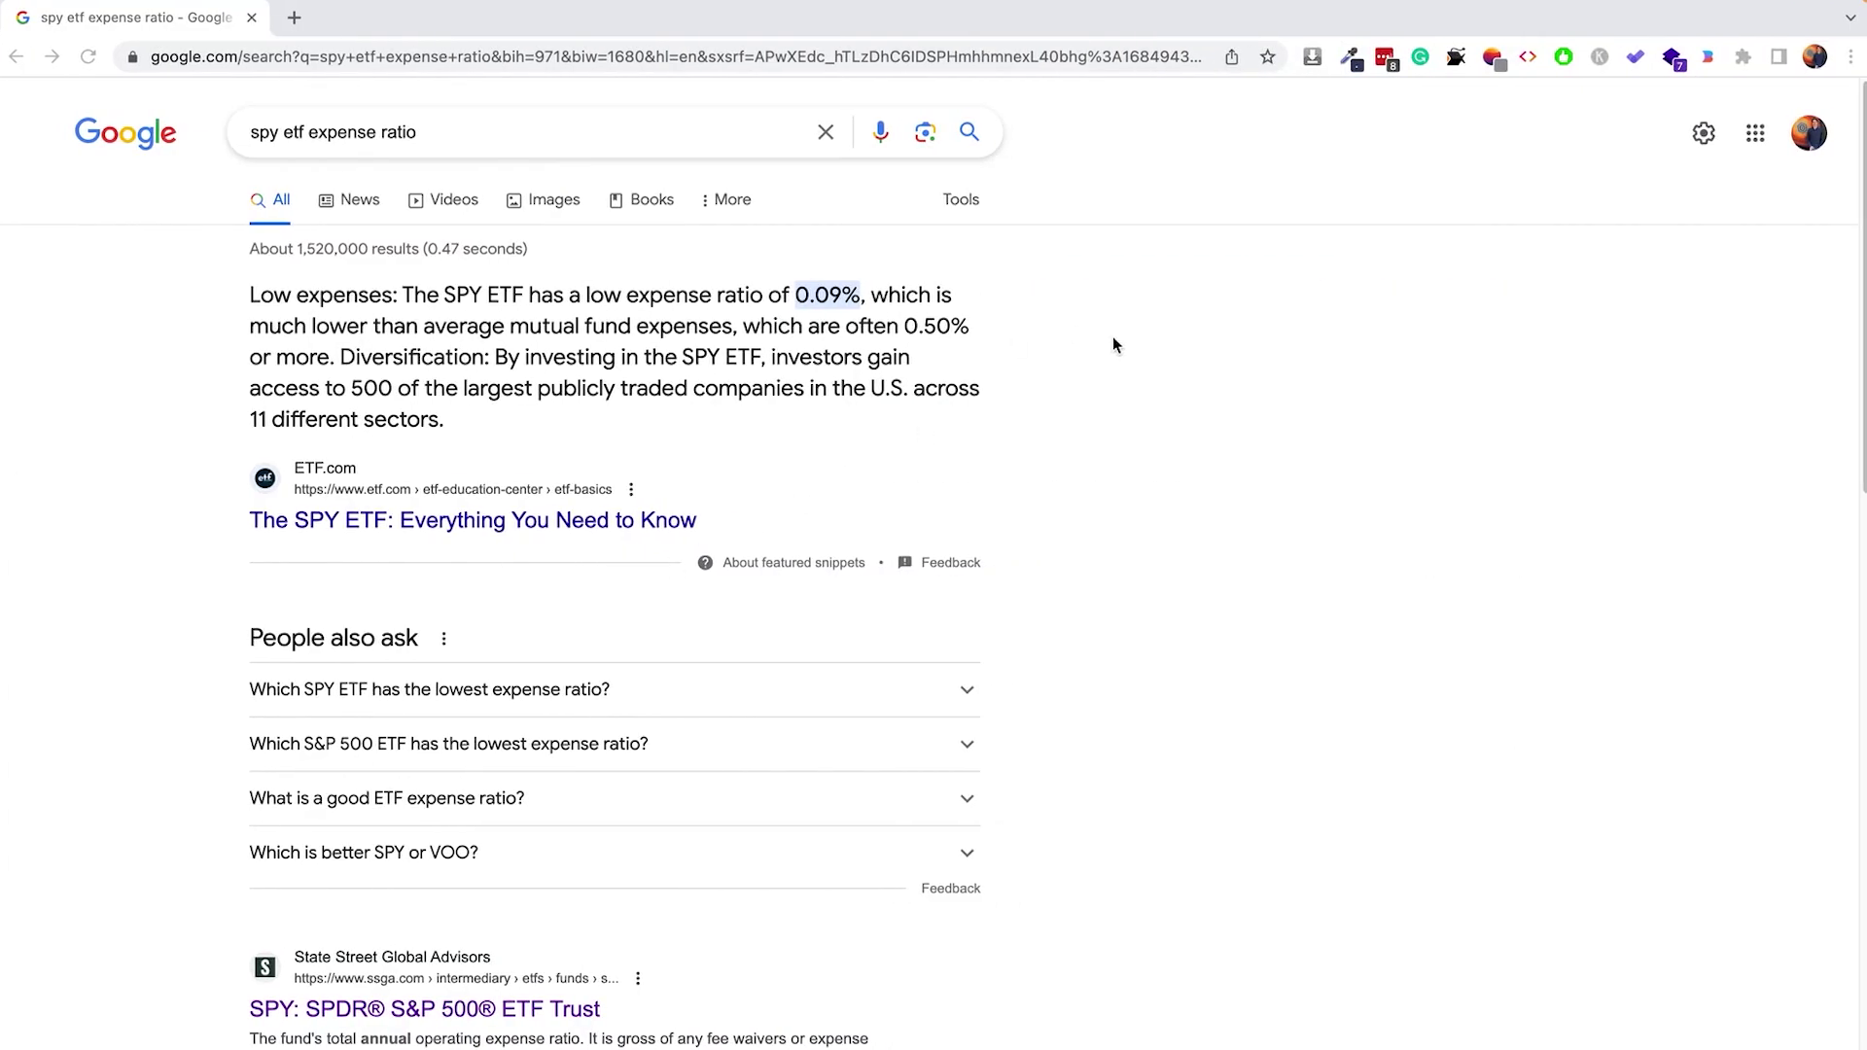
double_click(263, 132)
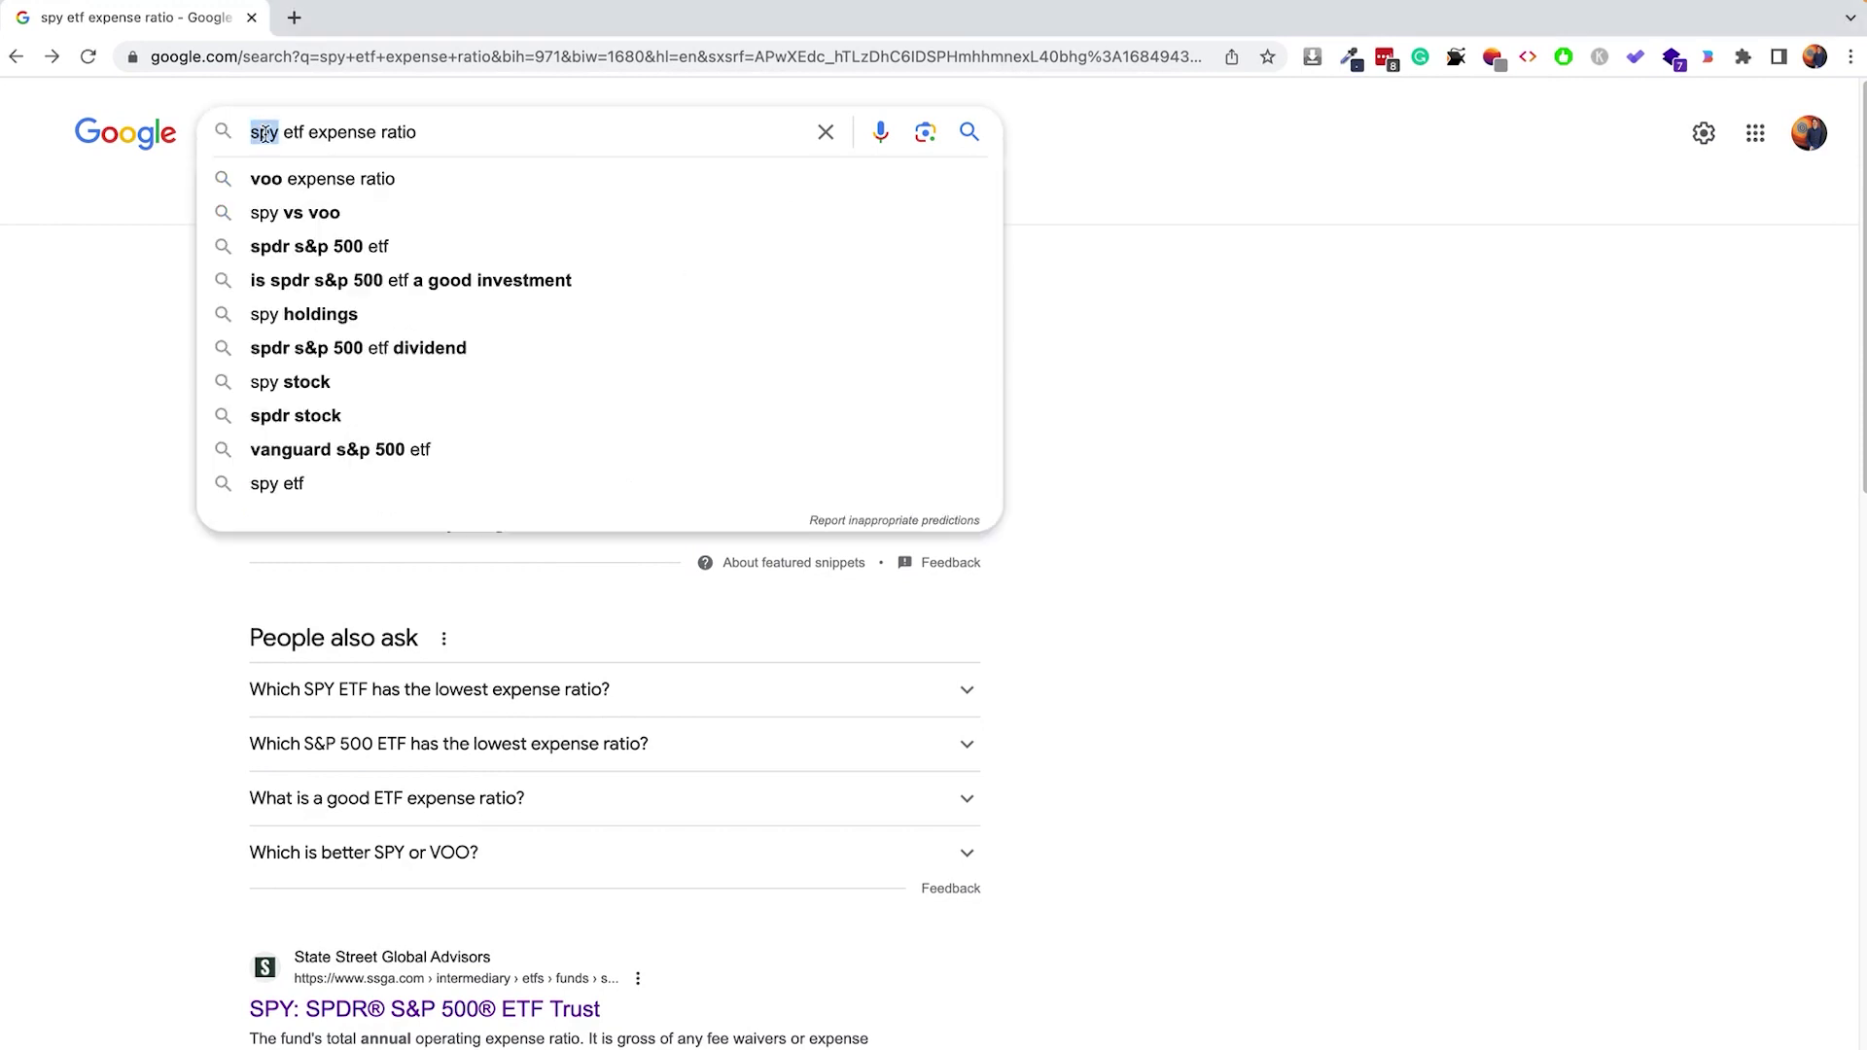
left_click_drag(283, 133, 439, 134)
left_click(439, 133)
key("Return")
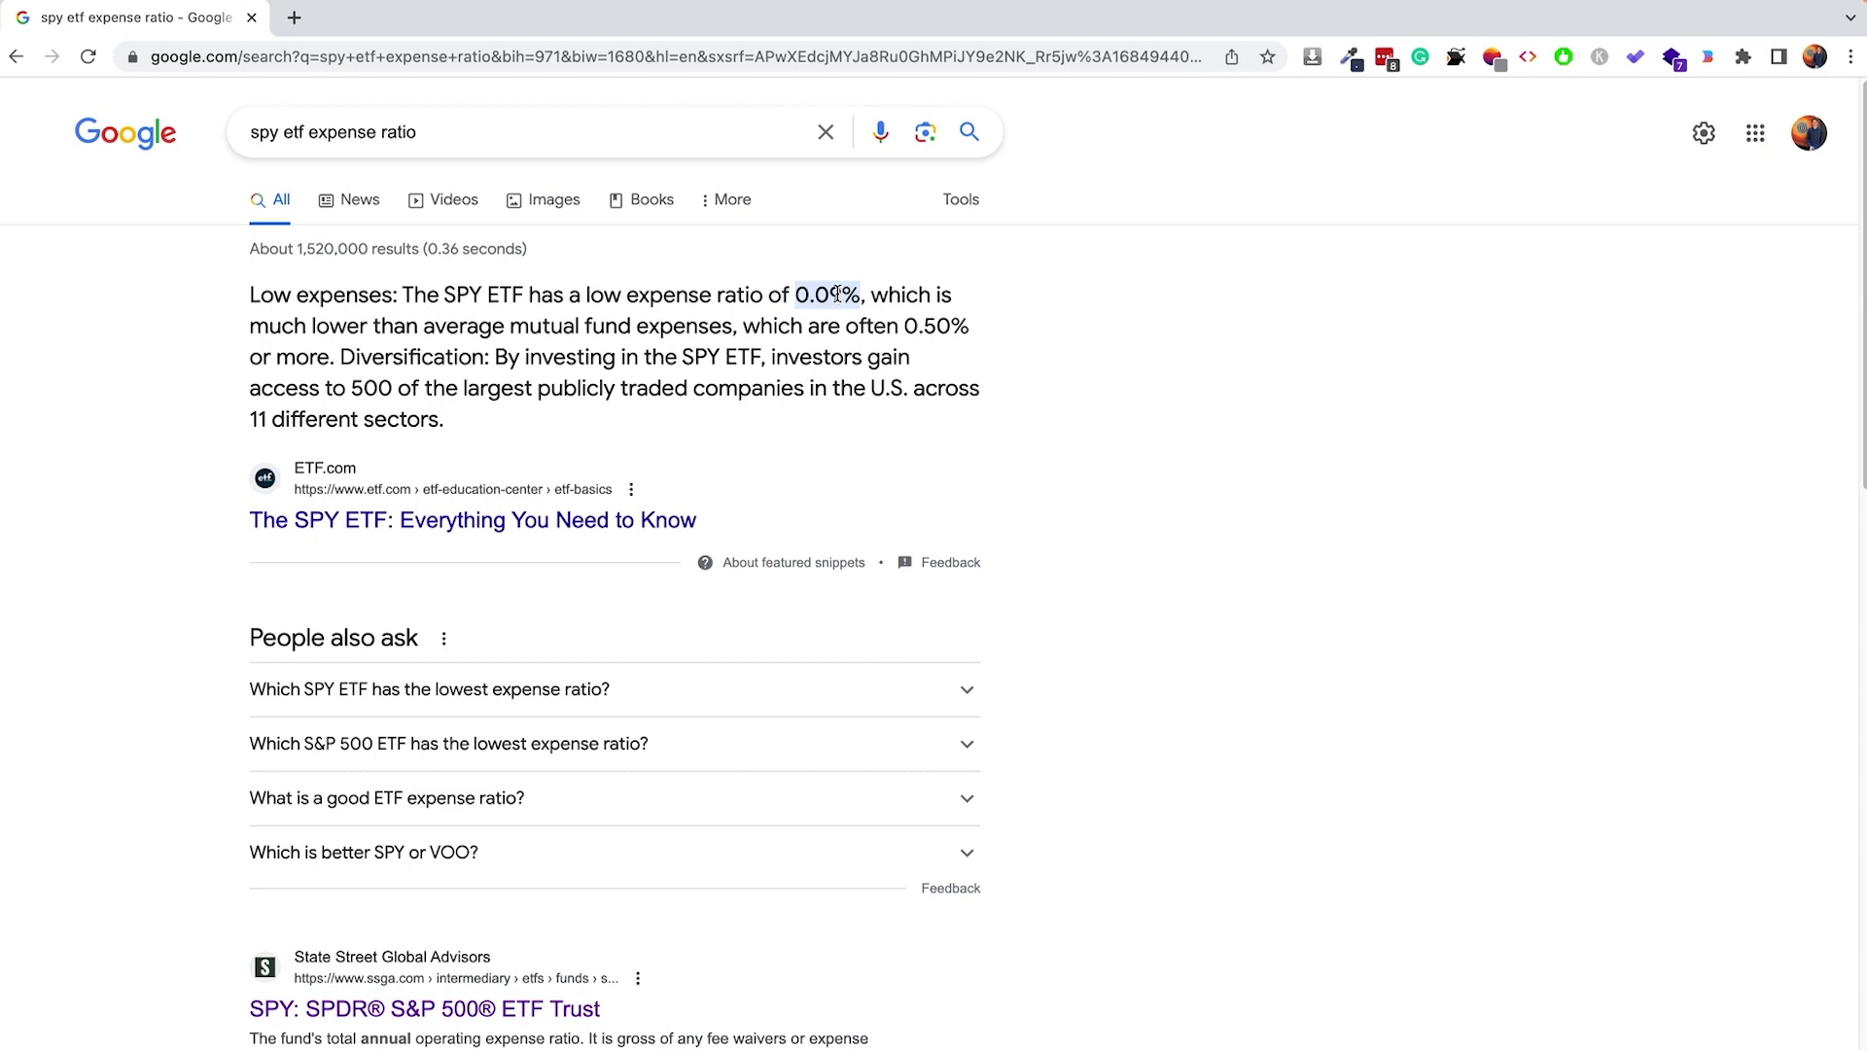
left_click_drag(838, 293, 792, 298)
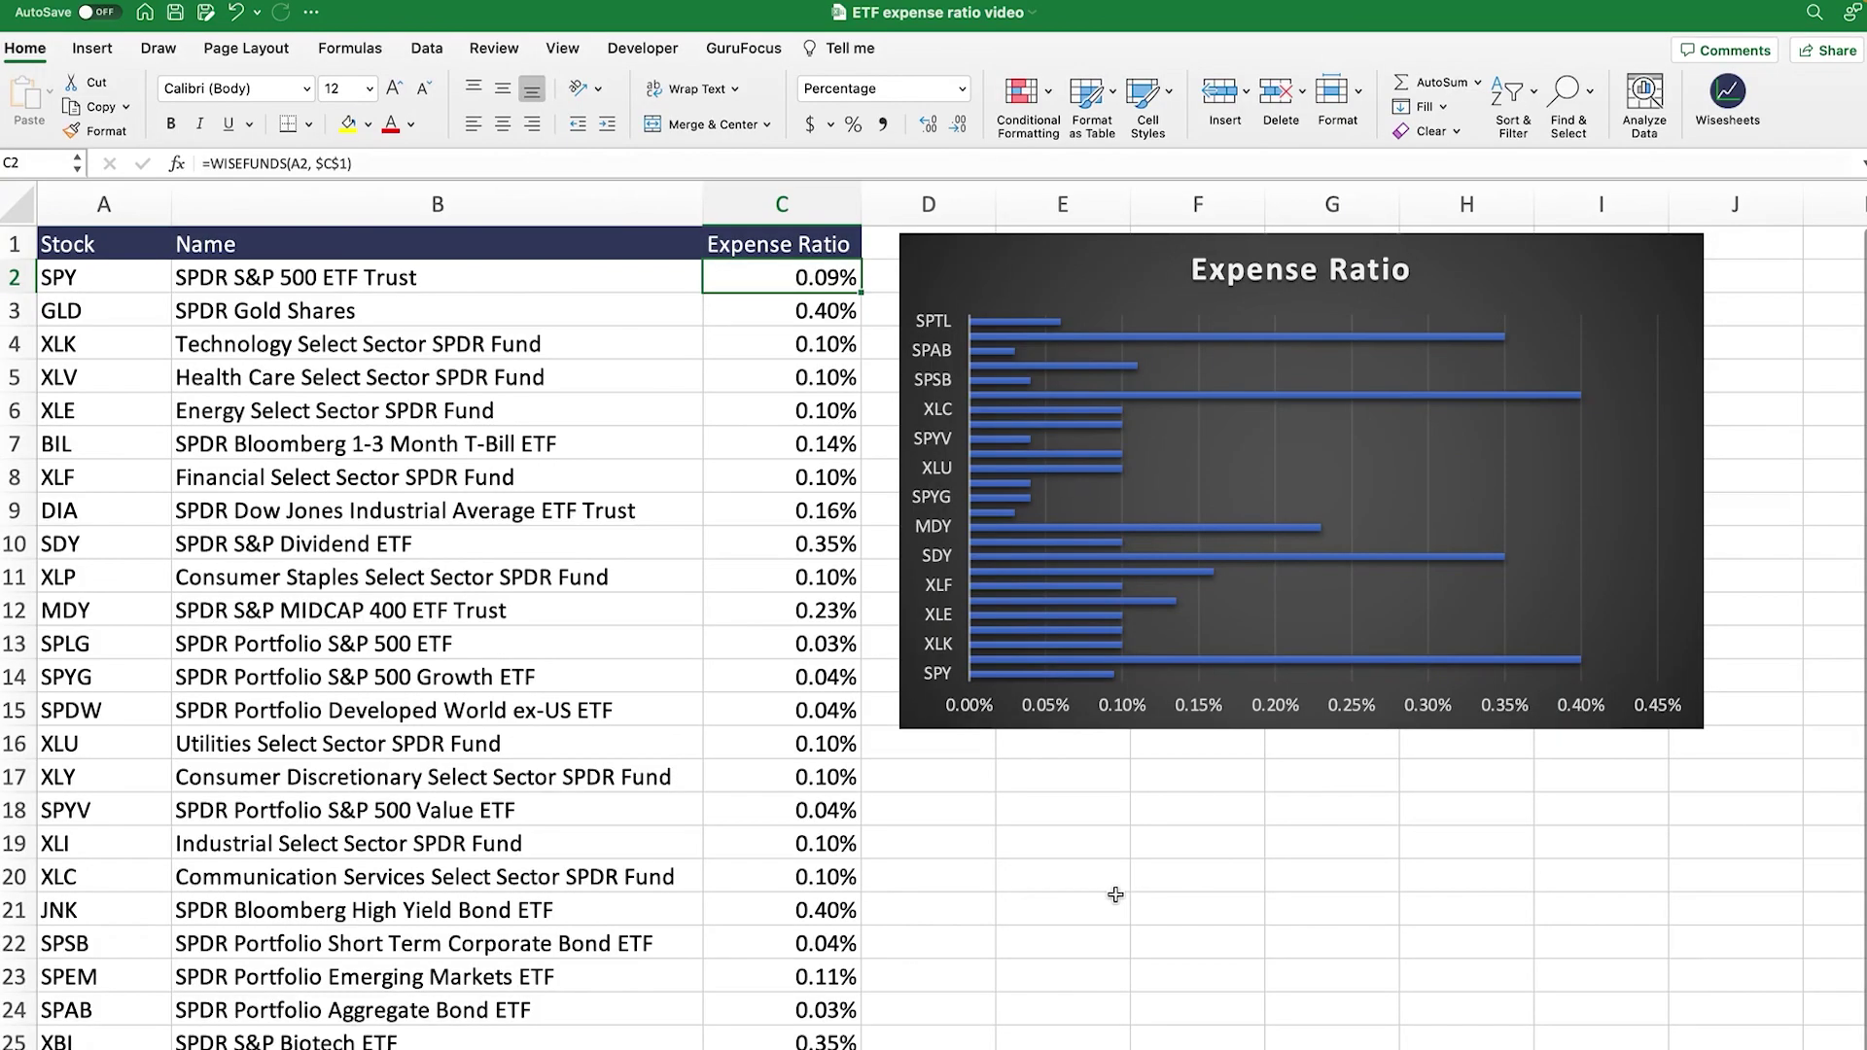
- Review the tickers in column A, the fund names in column B and the Expense Ratio chart, ending on B2's WISEPRICE formula
left_click(146, 277)
left_click_drag(146, 277, 139, 1046)
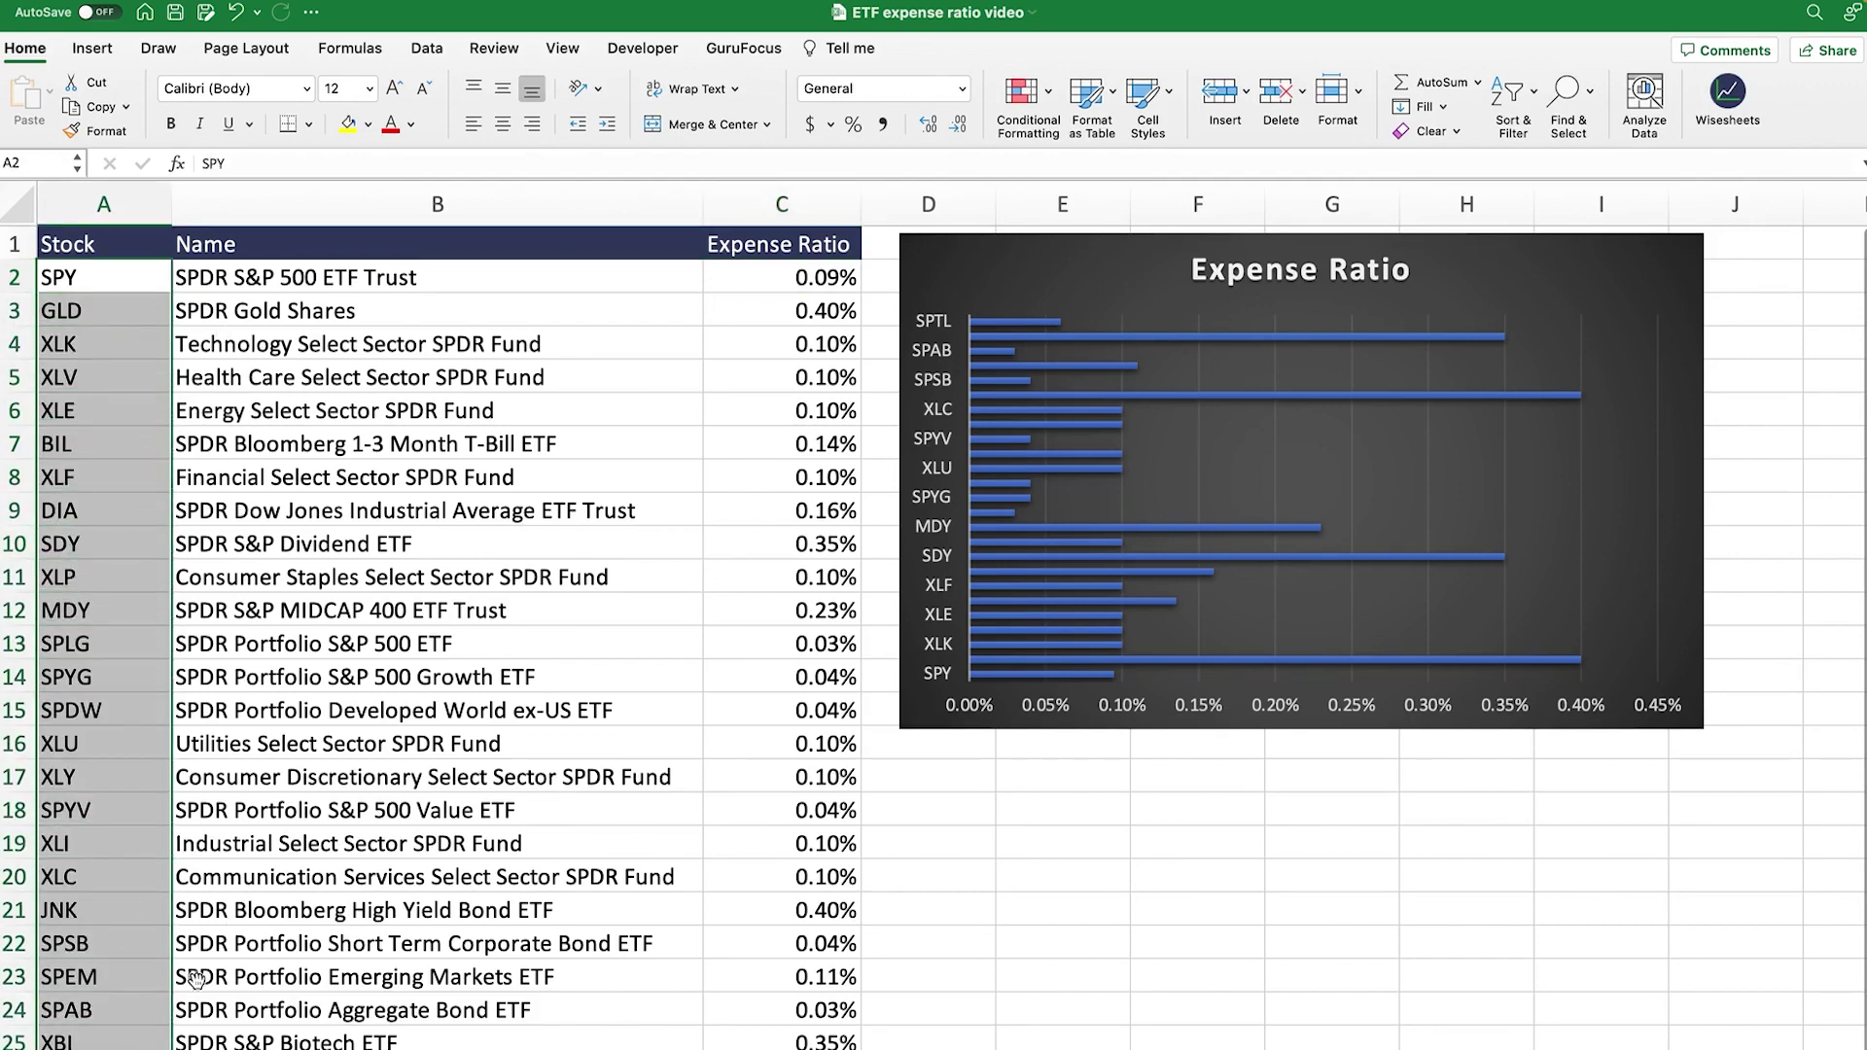
left_click_drag(350, 282, 364, 1043)
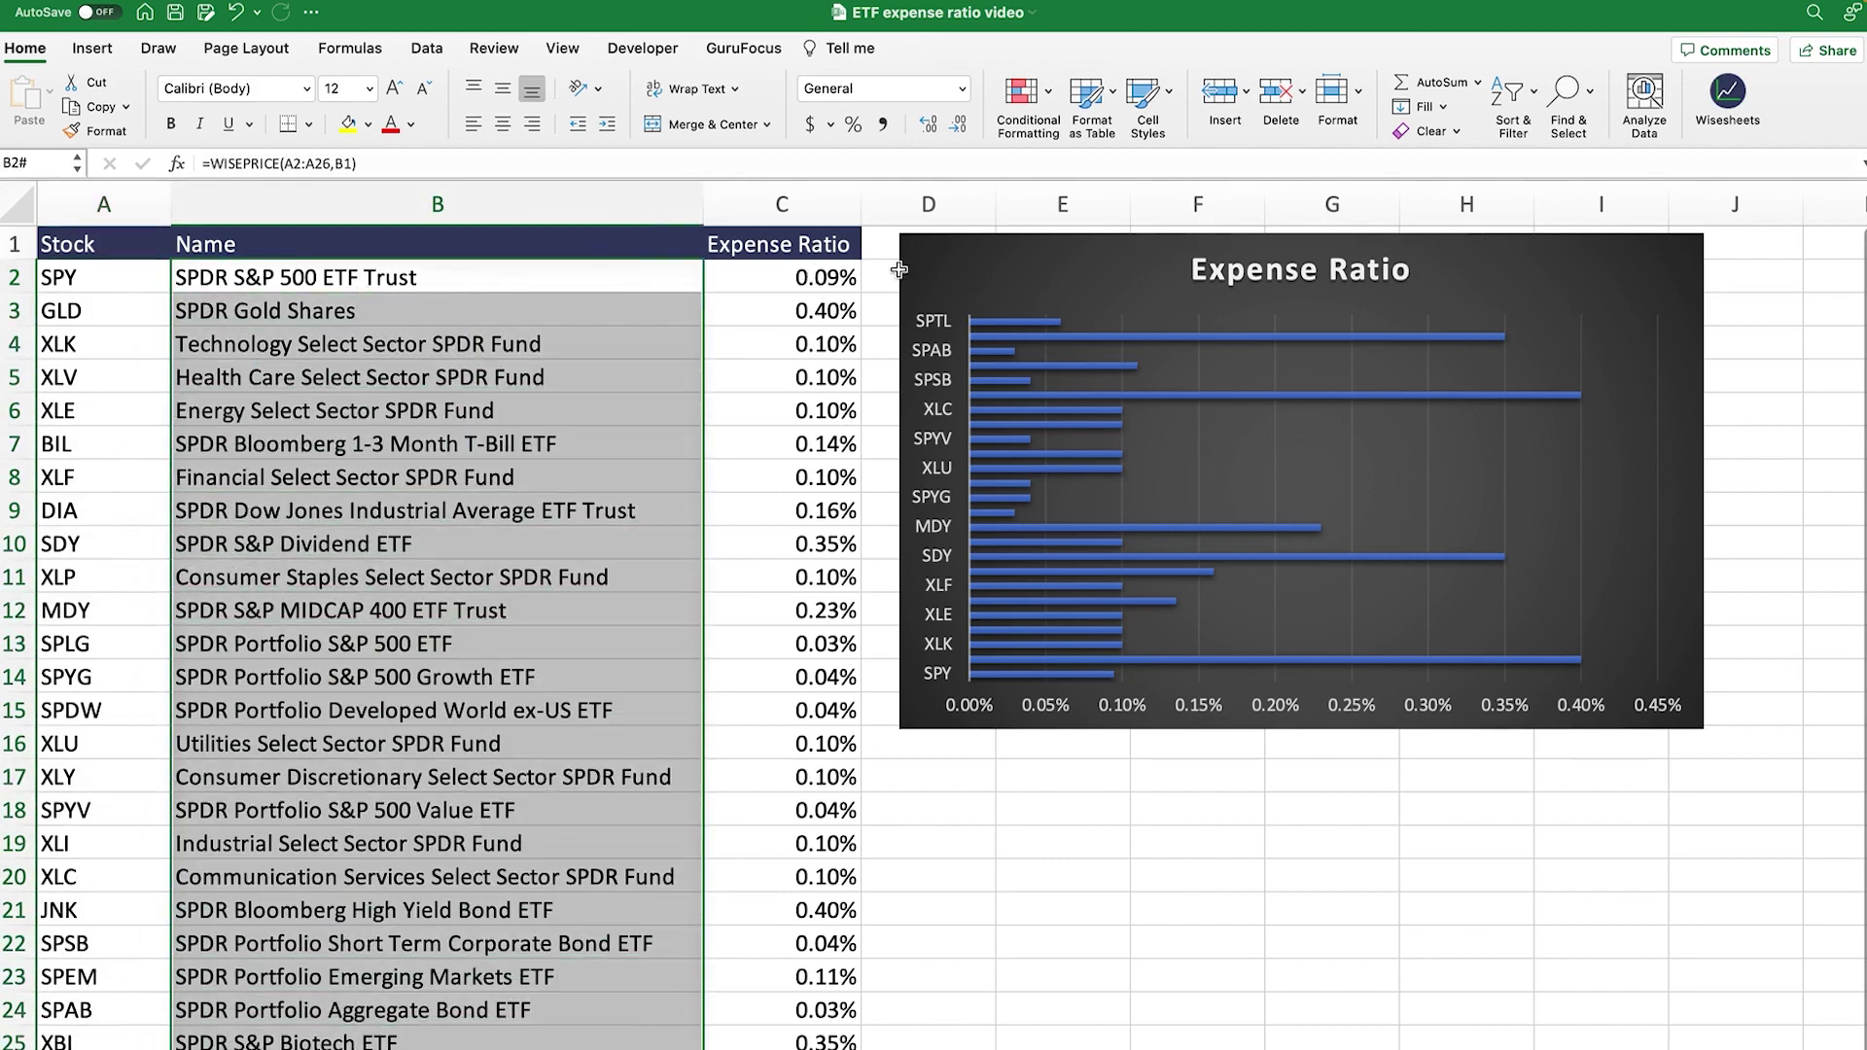
left_click(1040, 262)
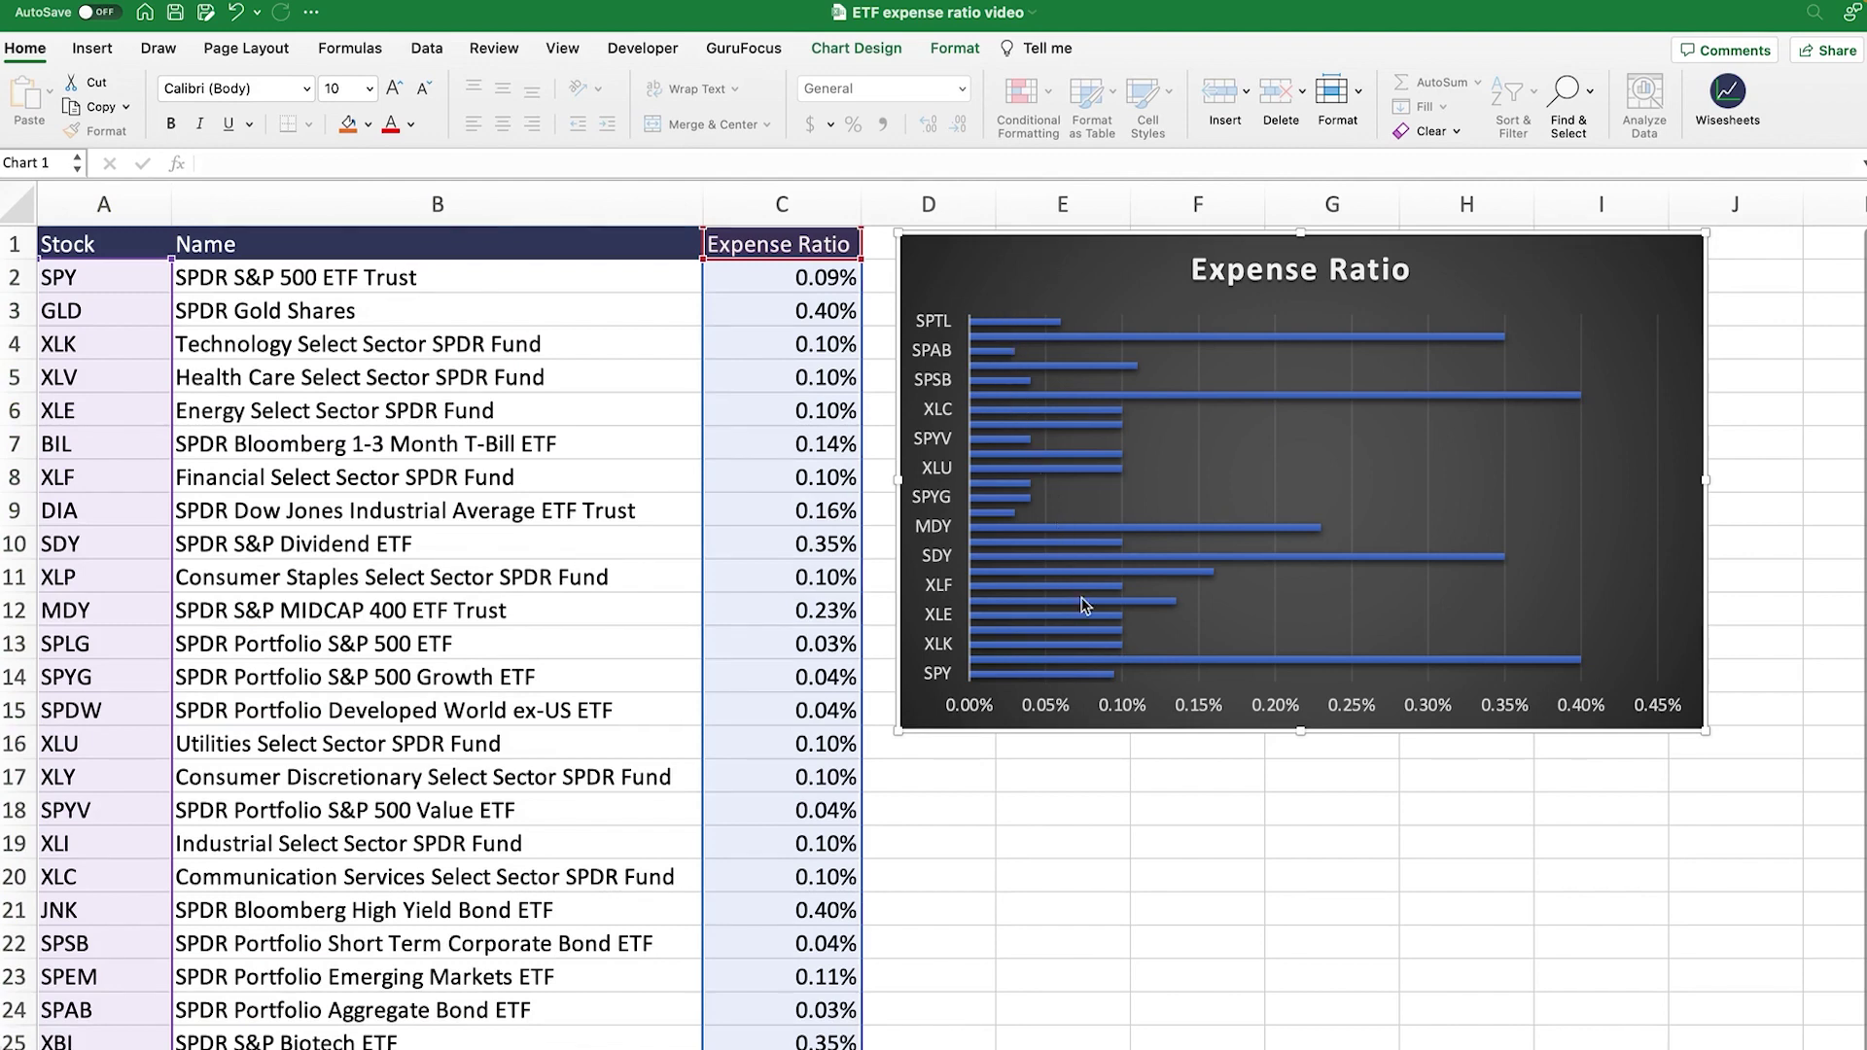
left_click(1136, 805)
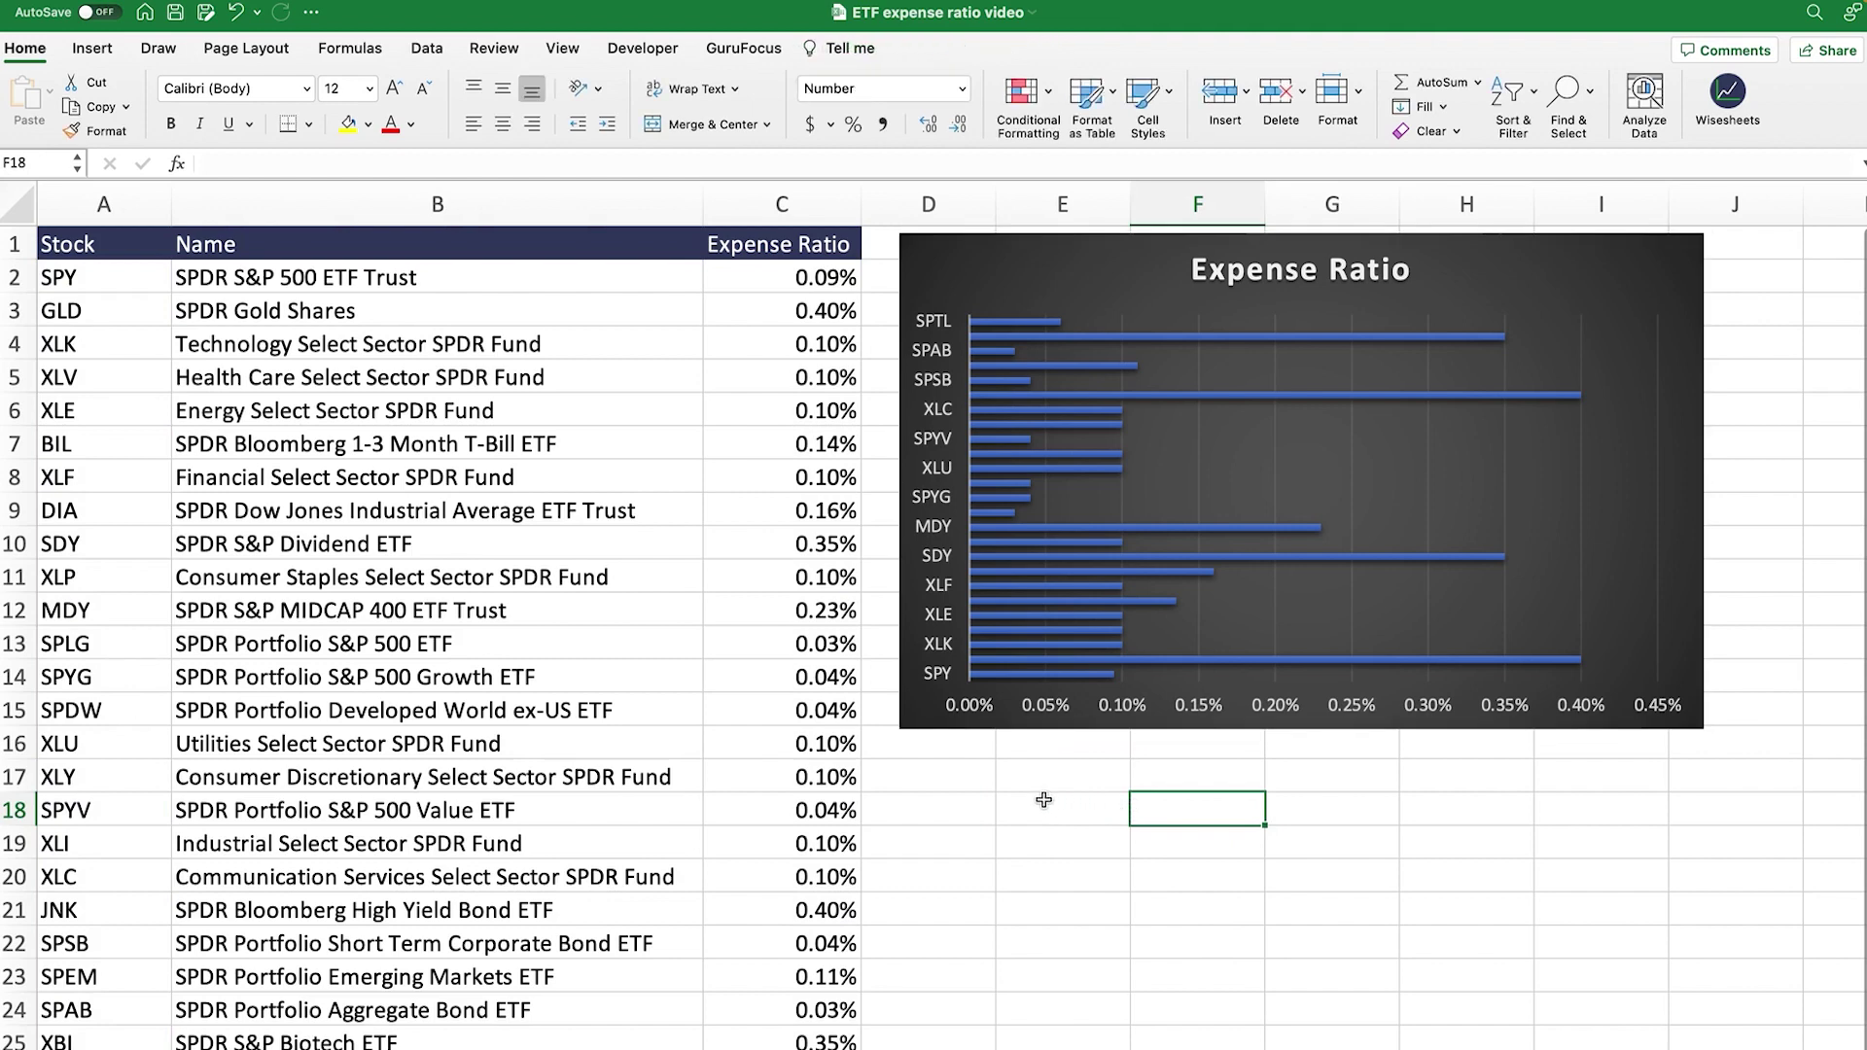
left_click(321, 280)
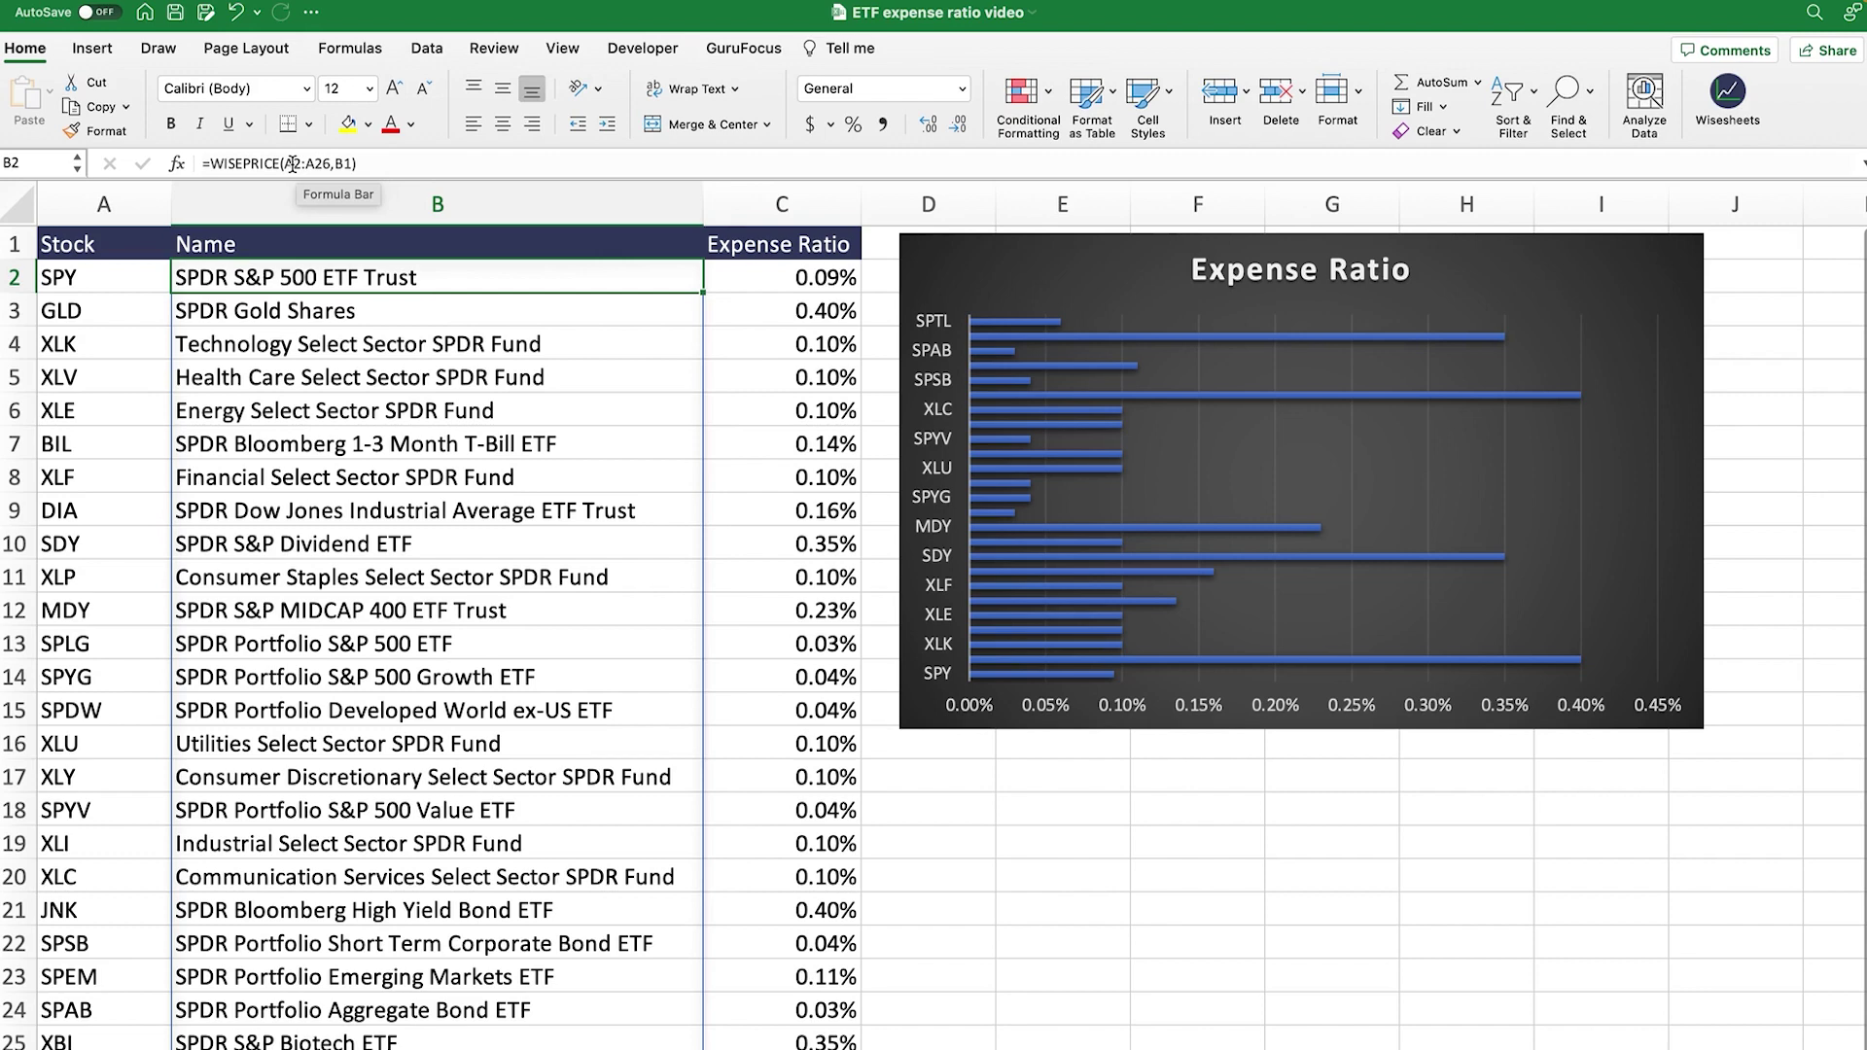
- Re-enter B2's WISEPRICE and C2's WISEFUNDS formulas so SPY shows 0.09% again
left_click(291, 163)
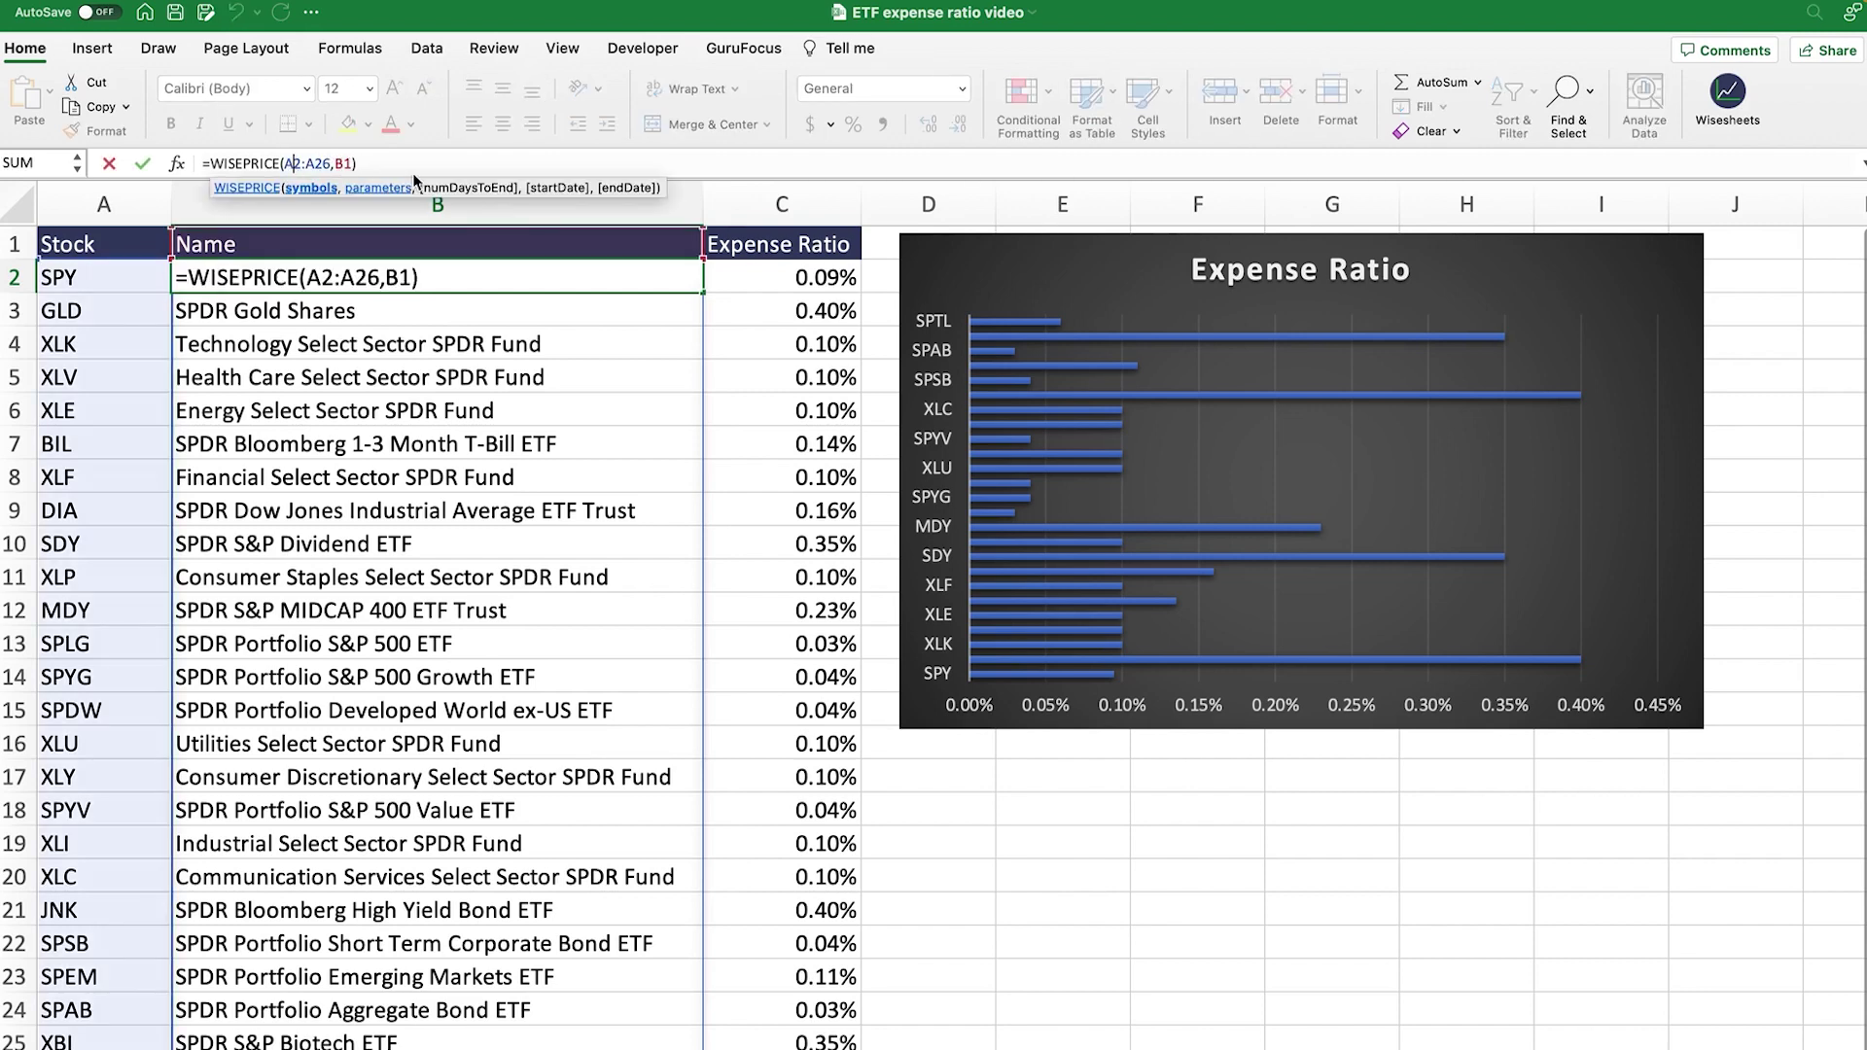
key("Return")
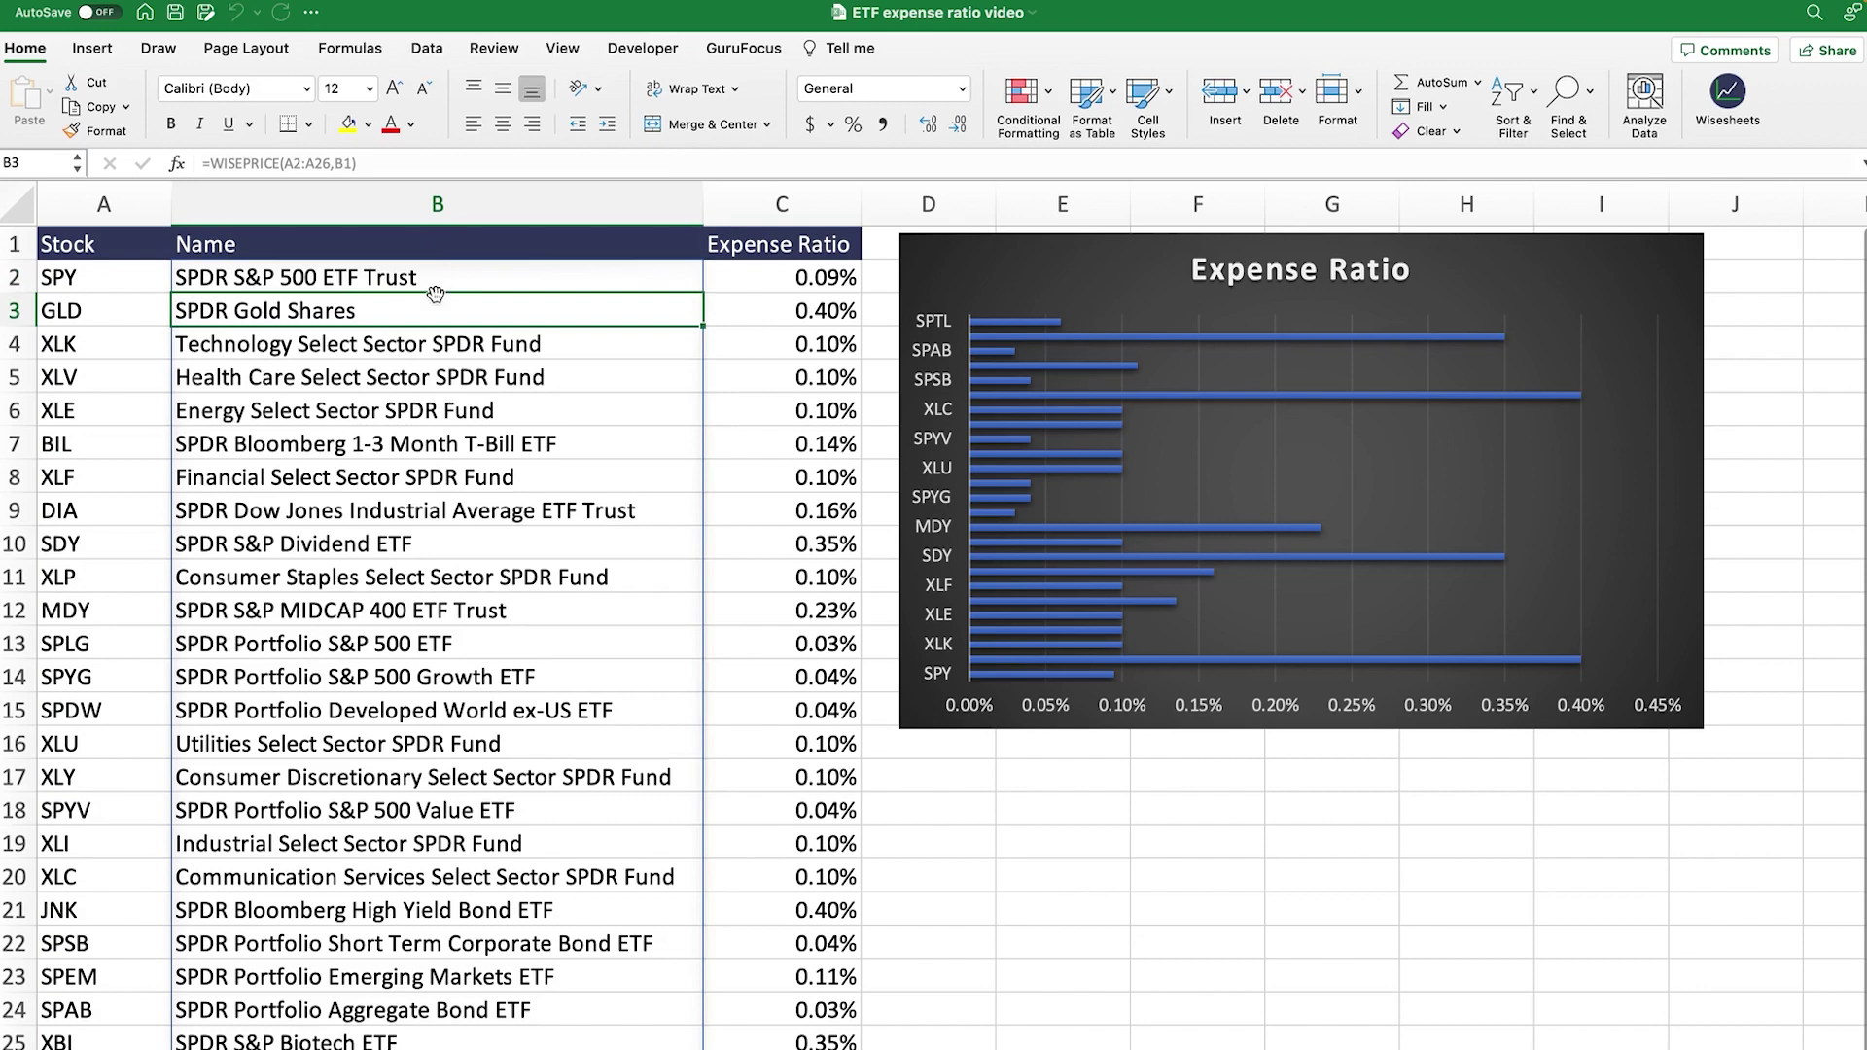
left_click(805, 283)
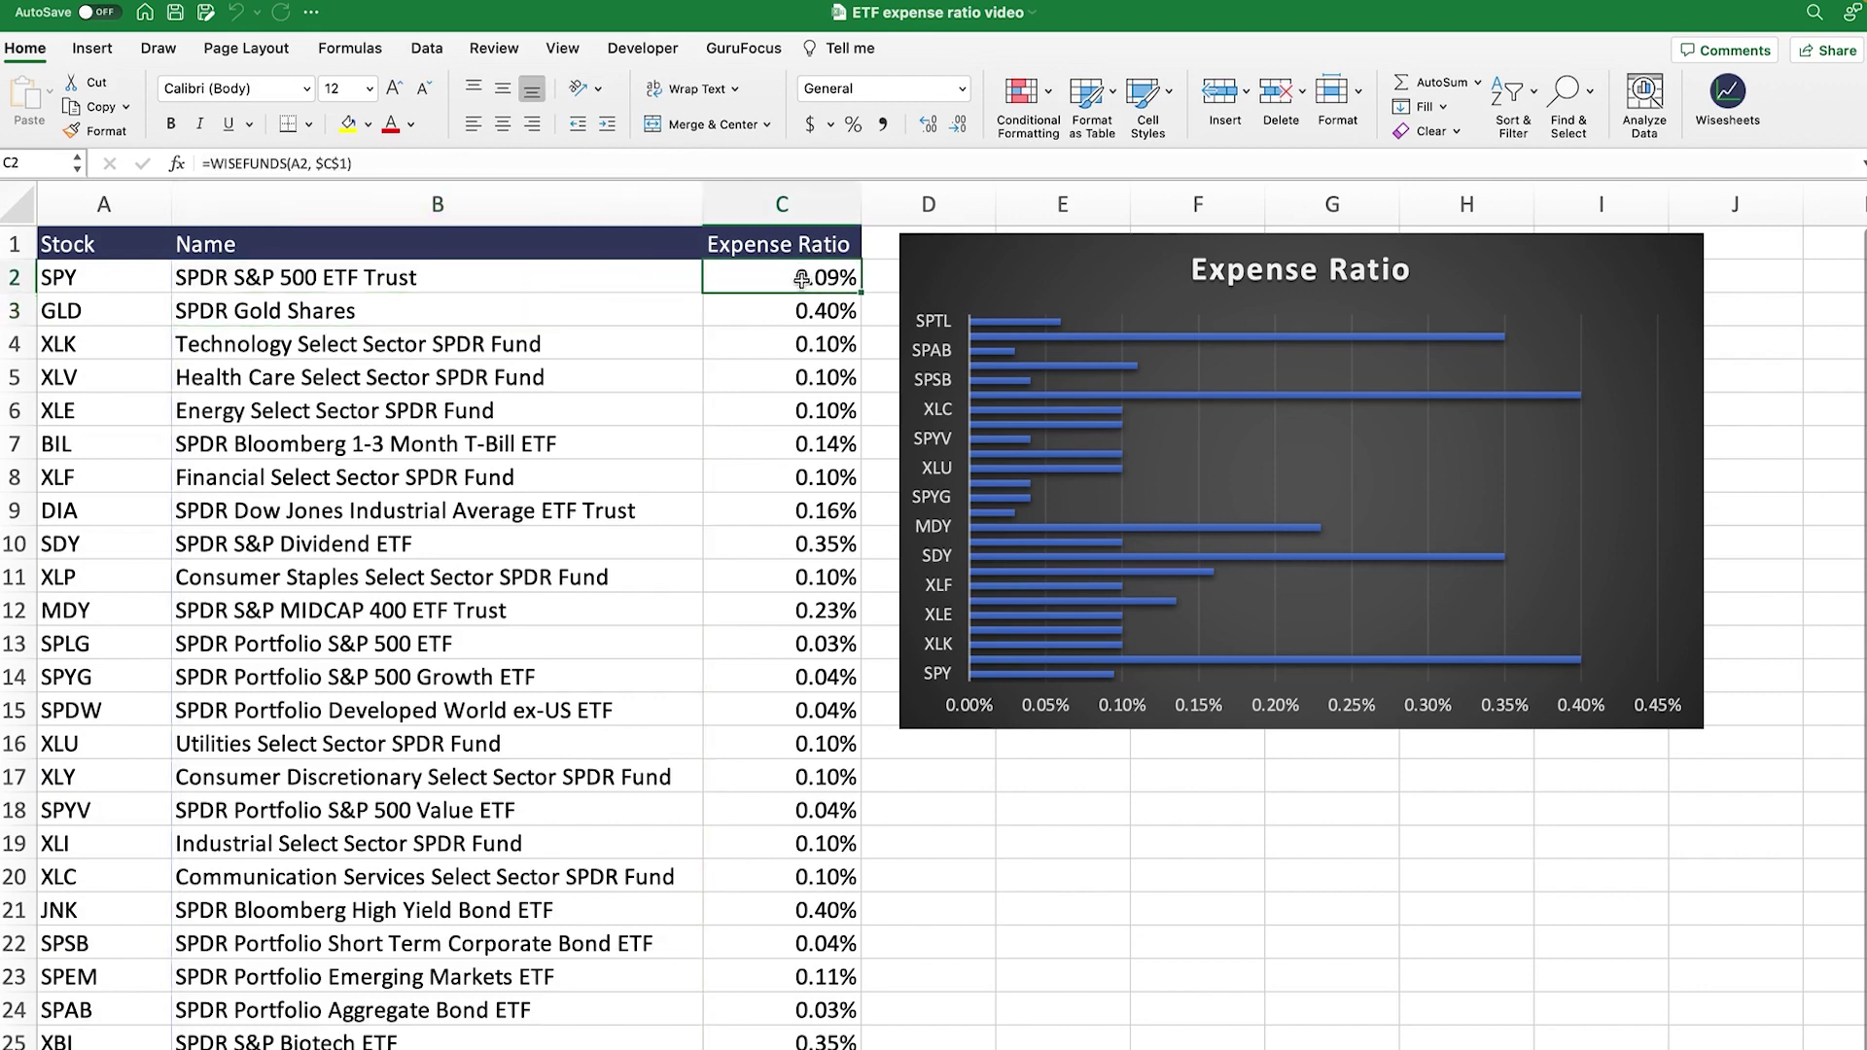
left_click(396, 164)
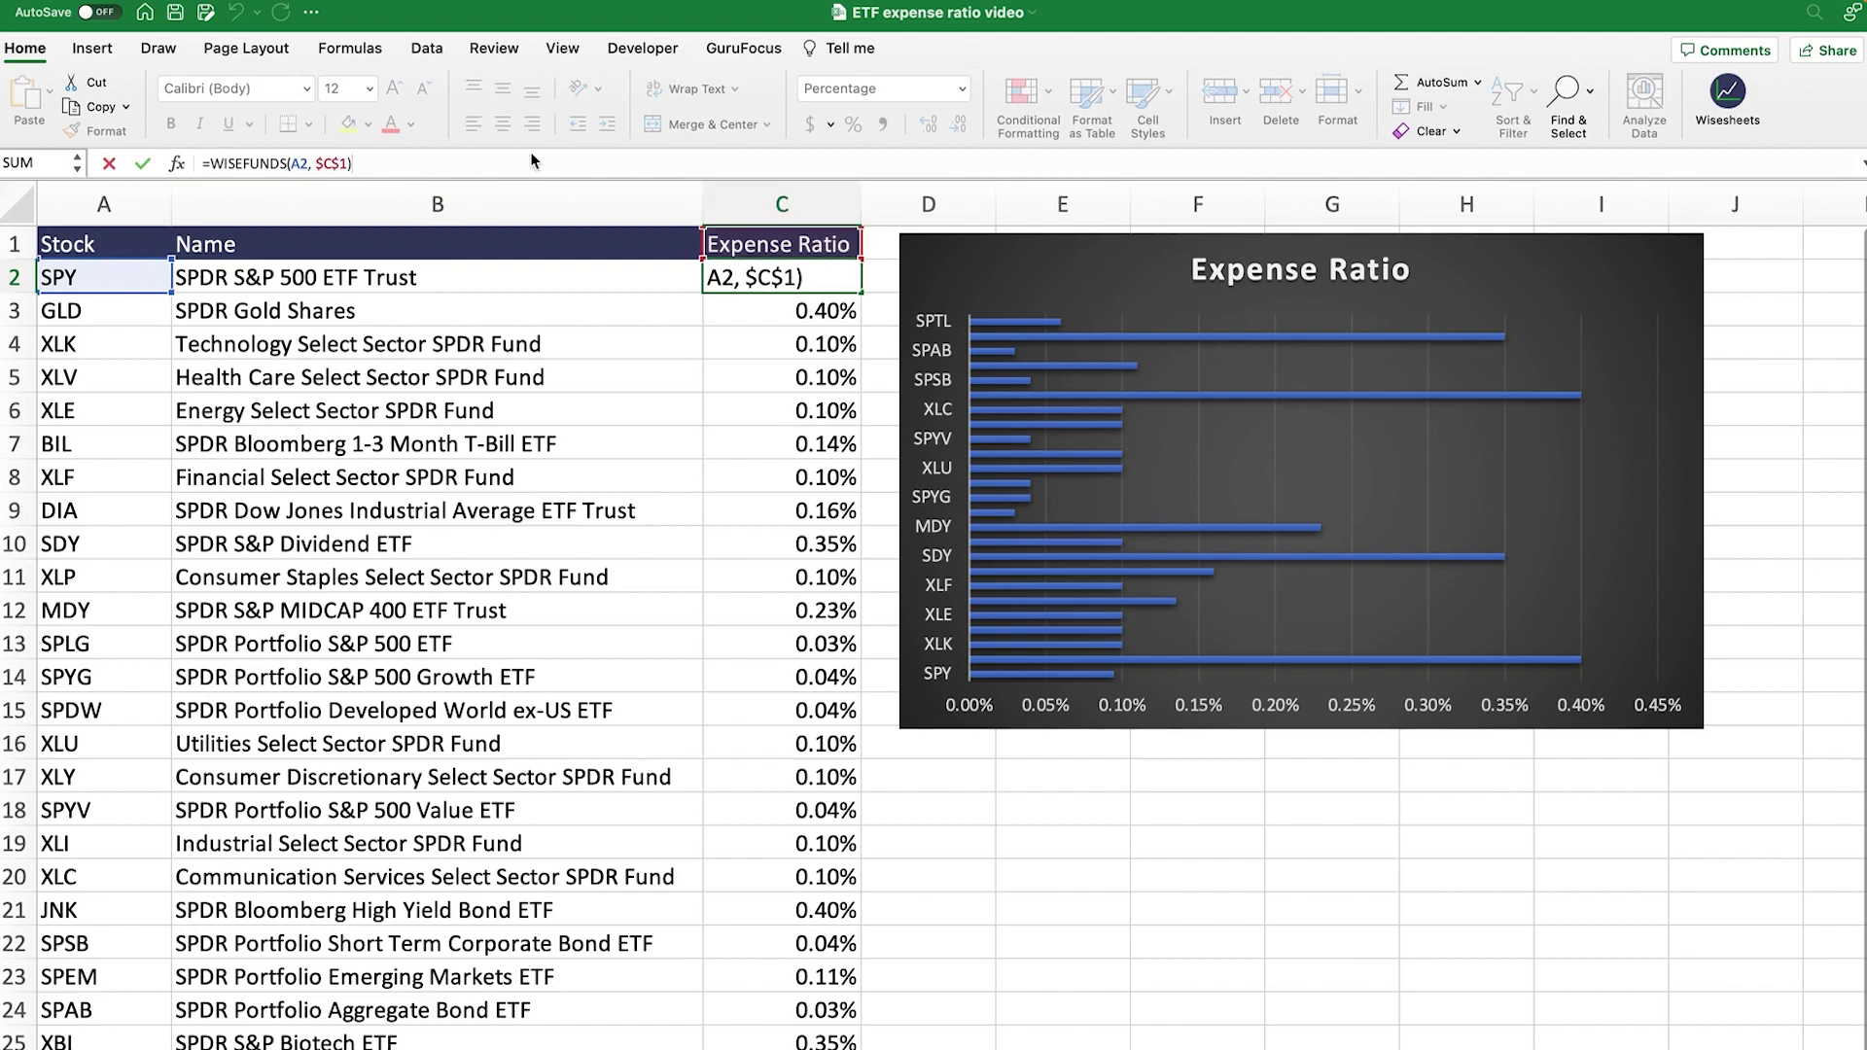
key("Return")
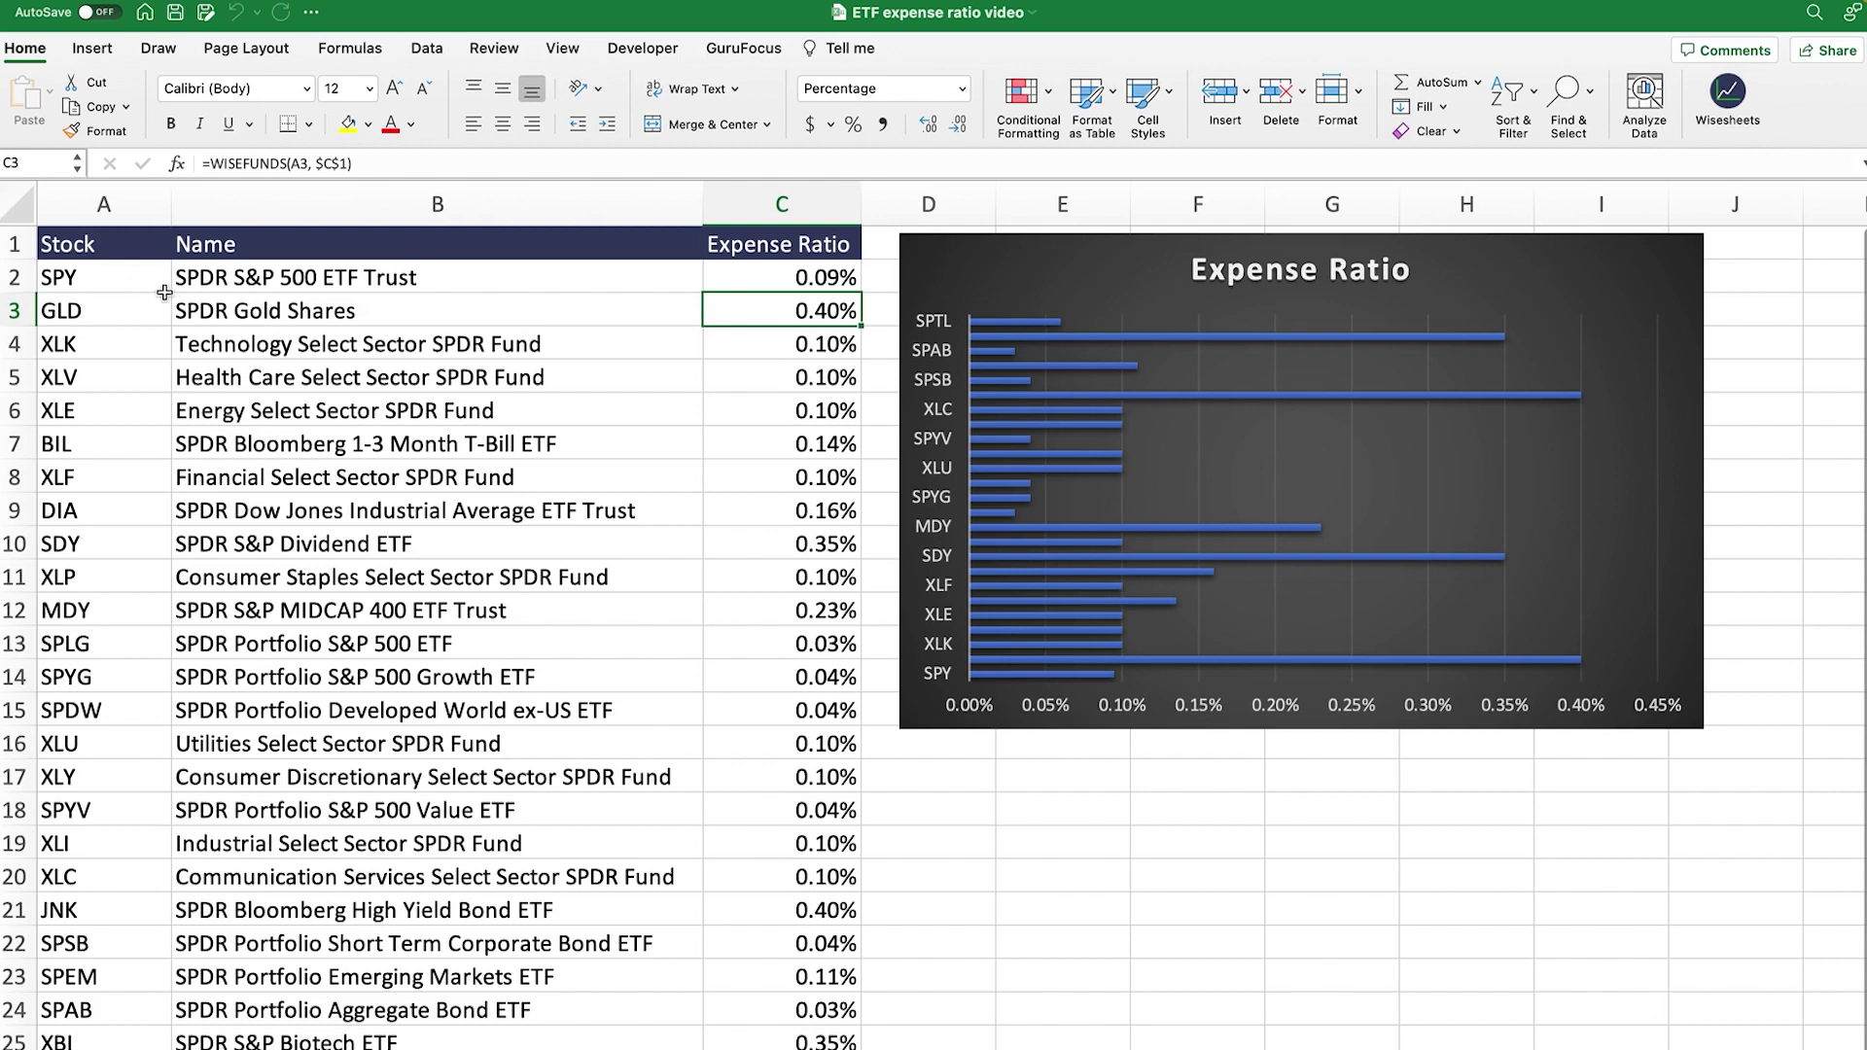
- Select tickers A2:A25, then re-enter C2's =WISEFUNDS(A2, $C$1) formula to restore 0.09%
left_click_drag(133, 279, 125, 1045)
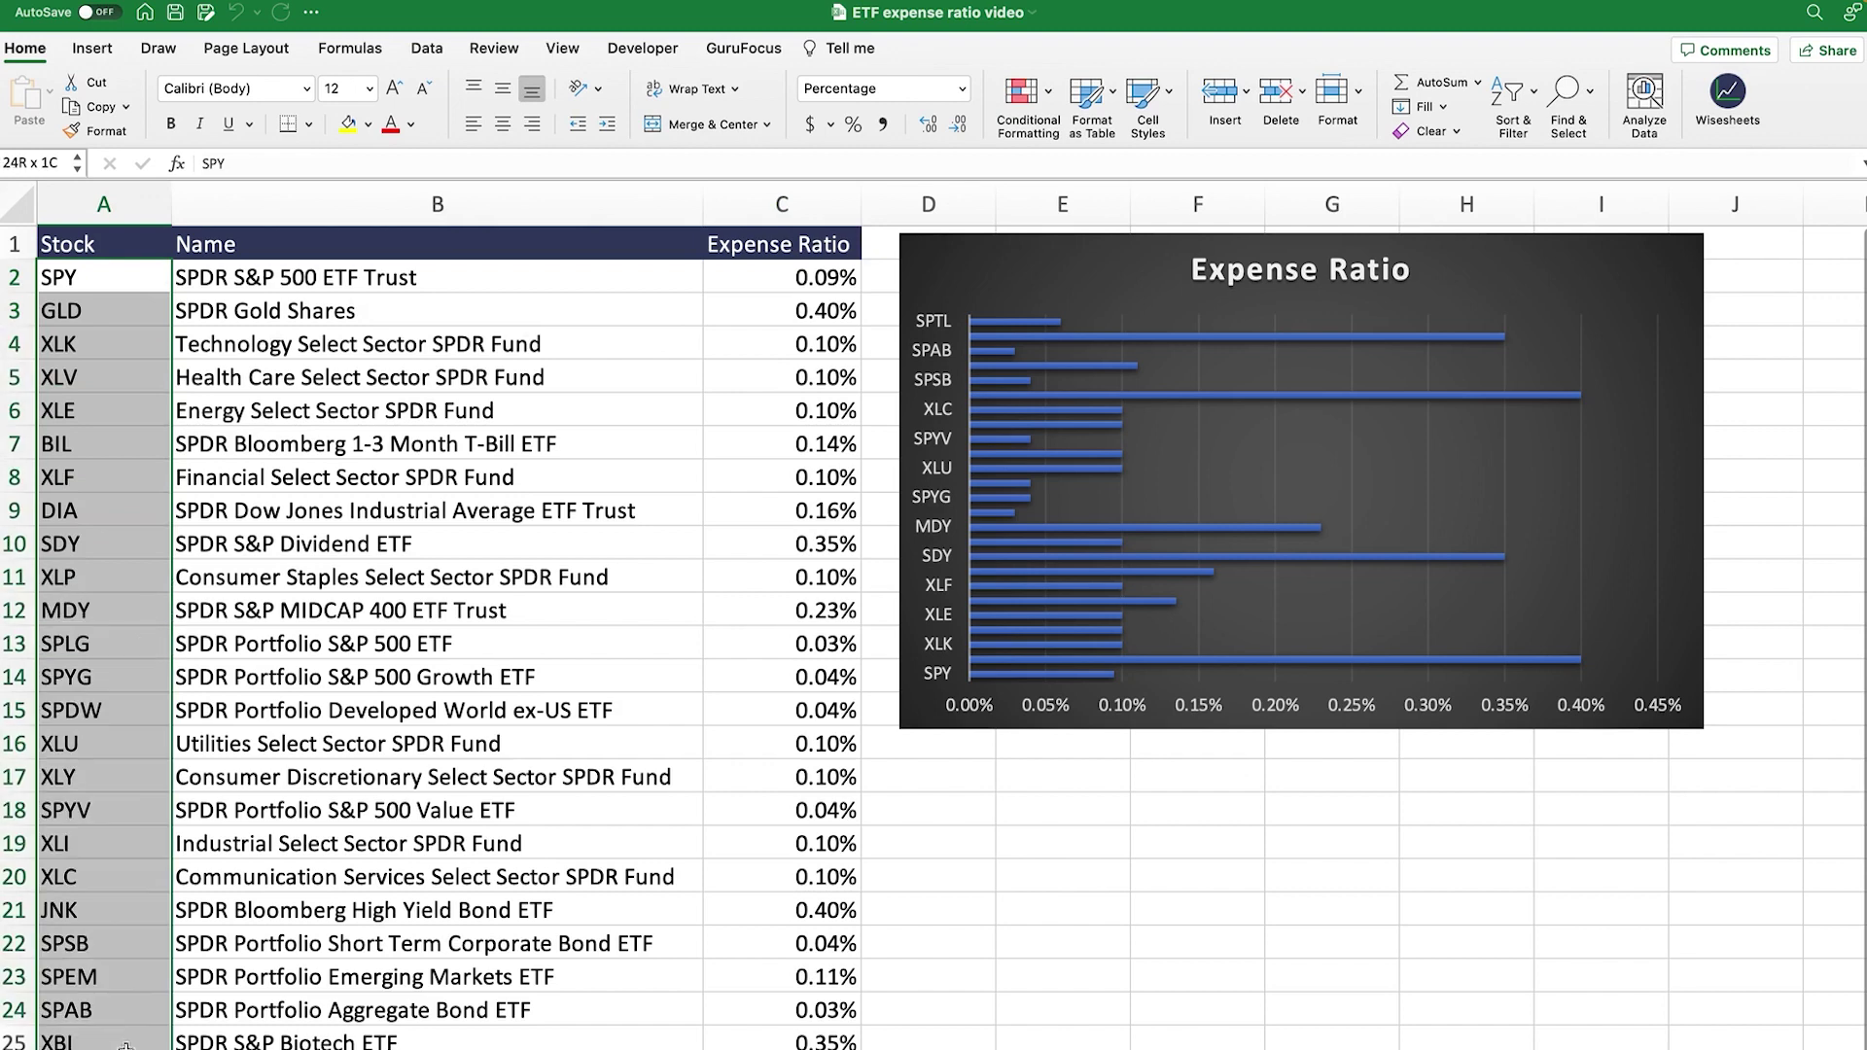
left_click(788, 276)
double_click(787, 276)
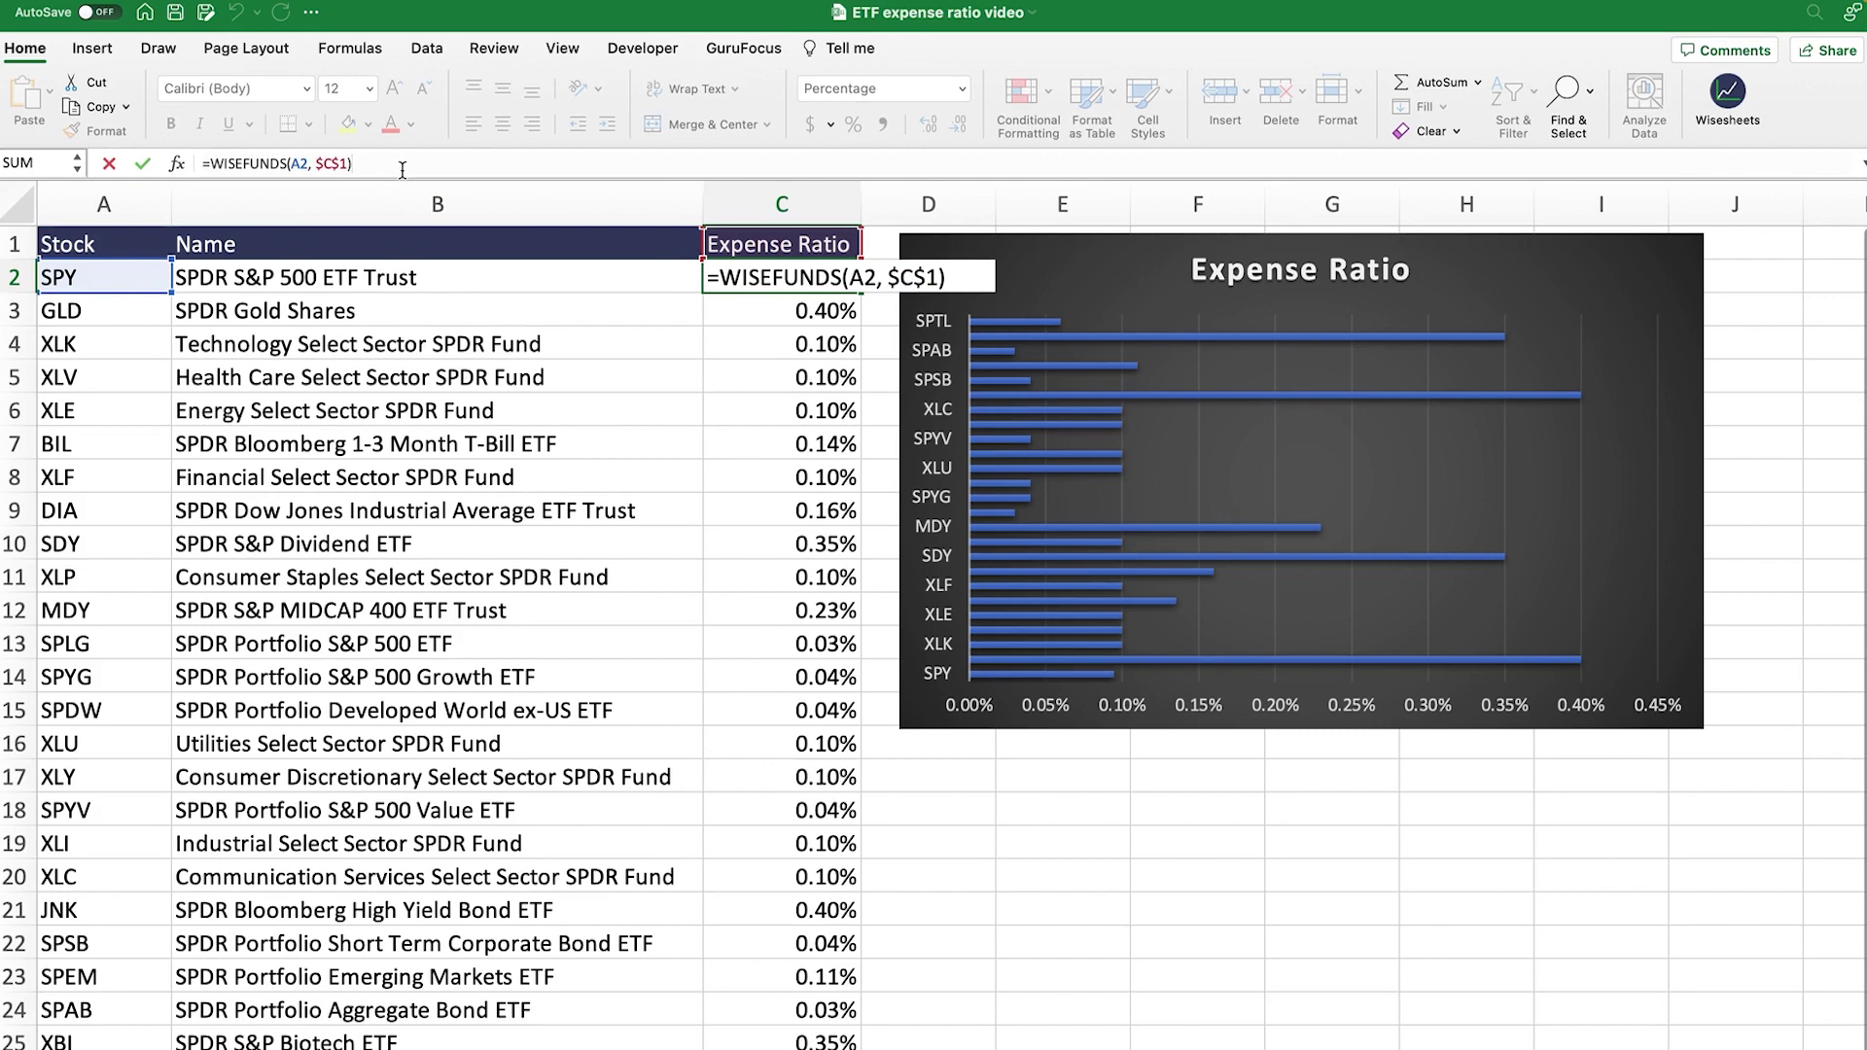
key("Return")
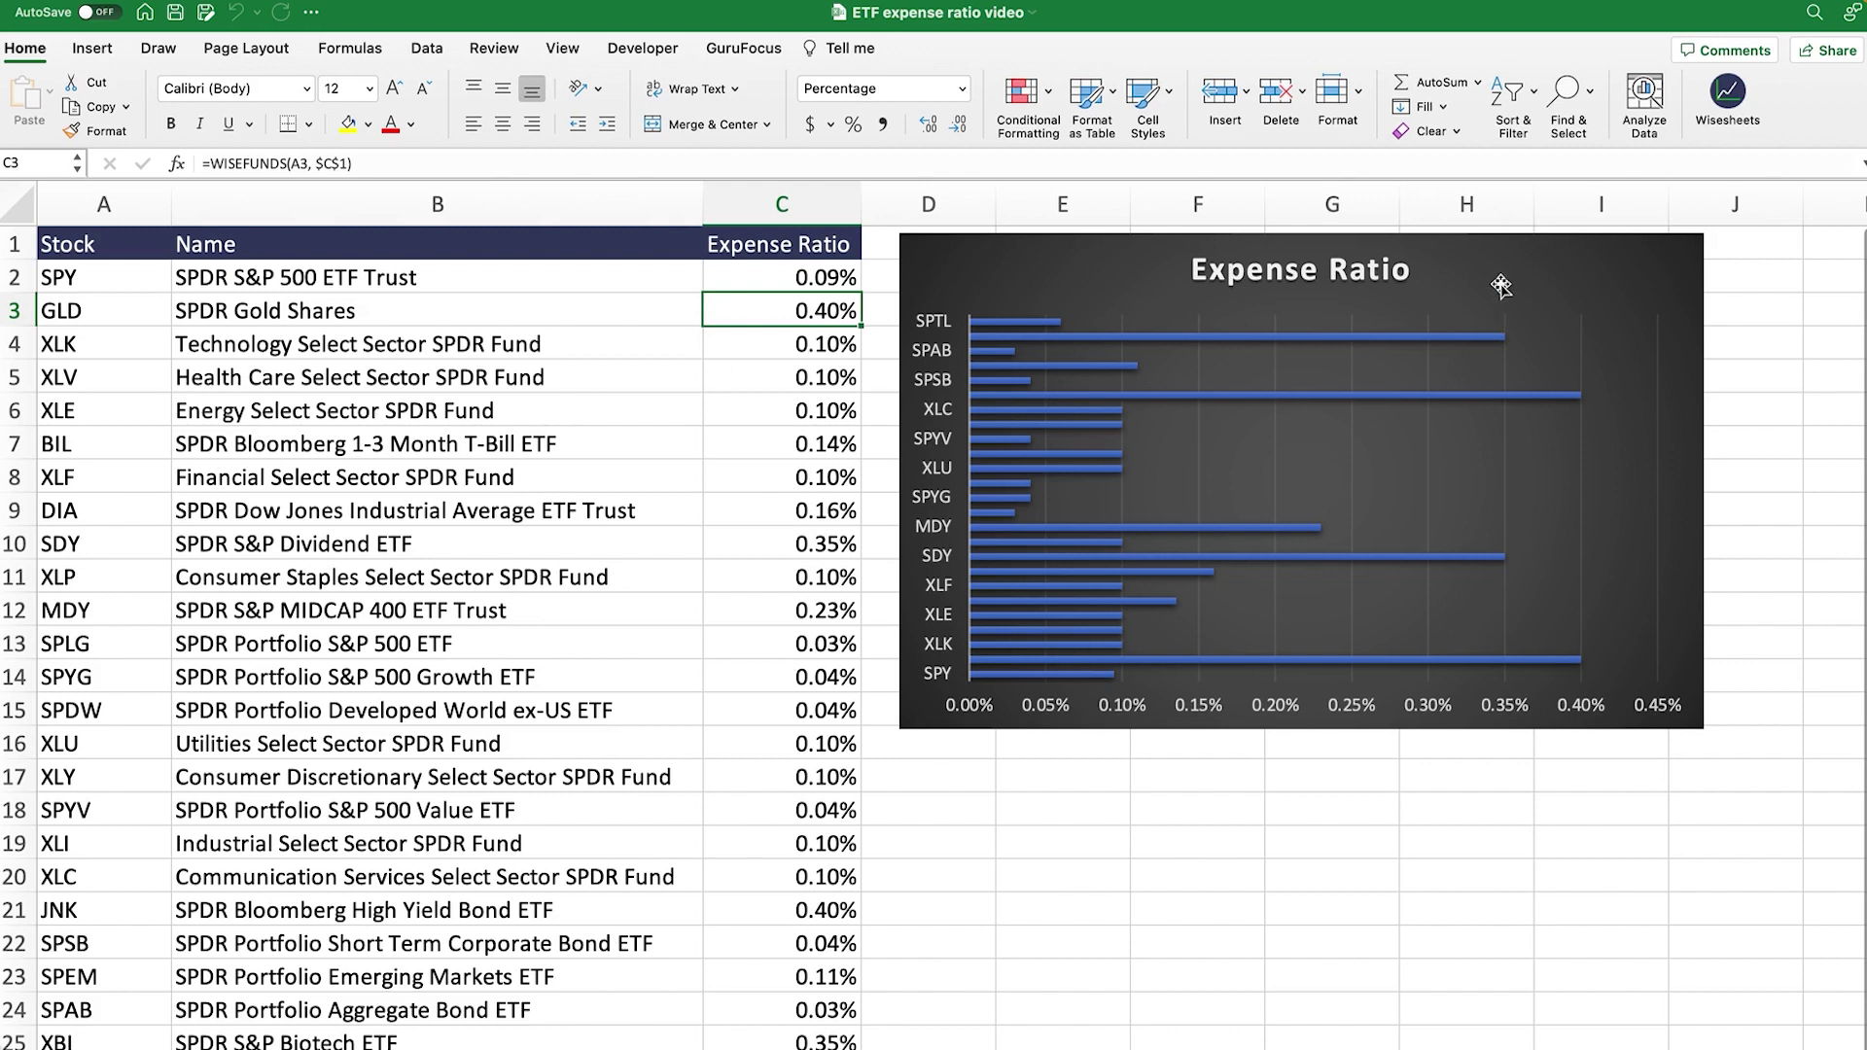
left_click(143, 285)
left_click_drag(143, 285, 796, 1042)
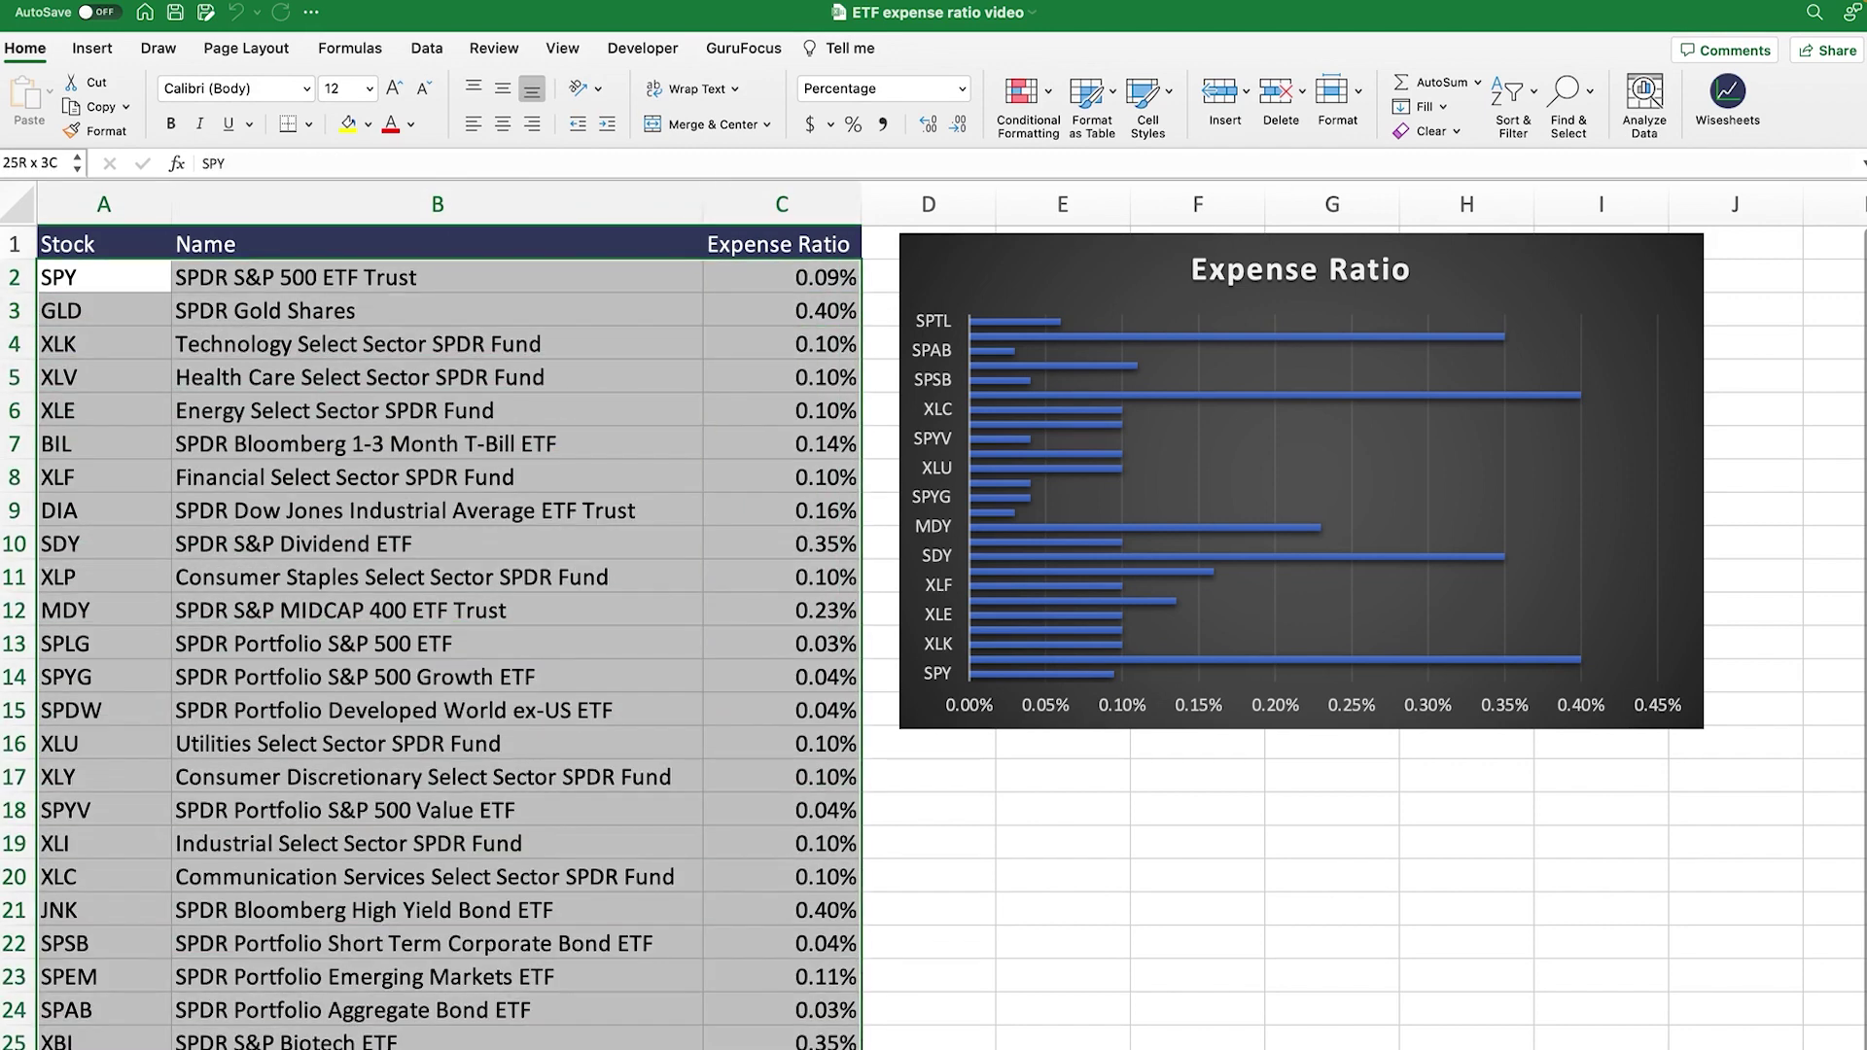
left_click(258, 687)
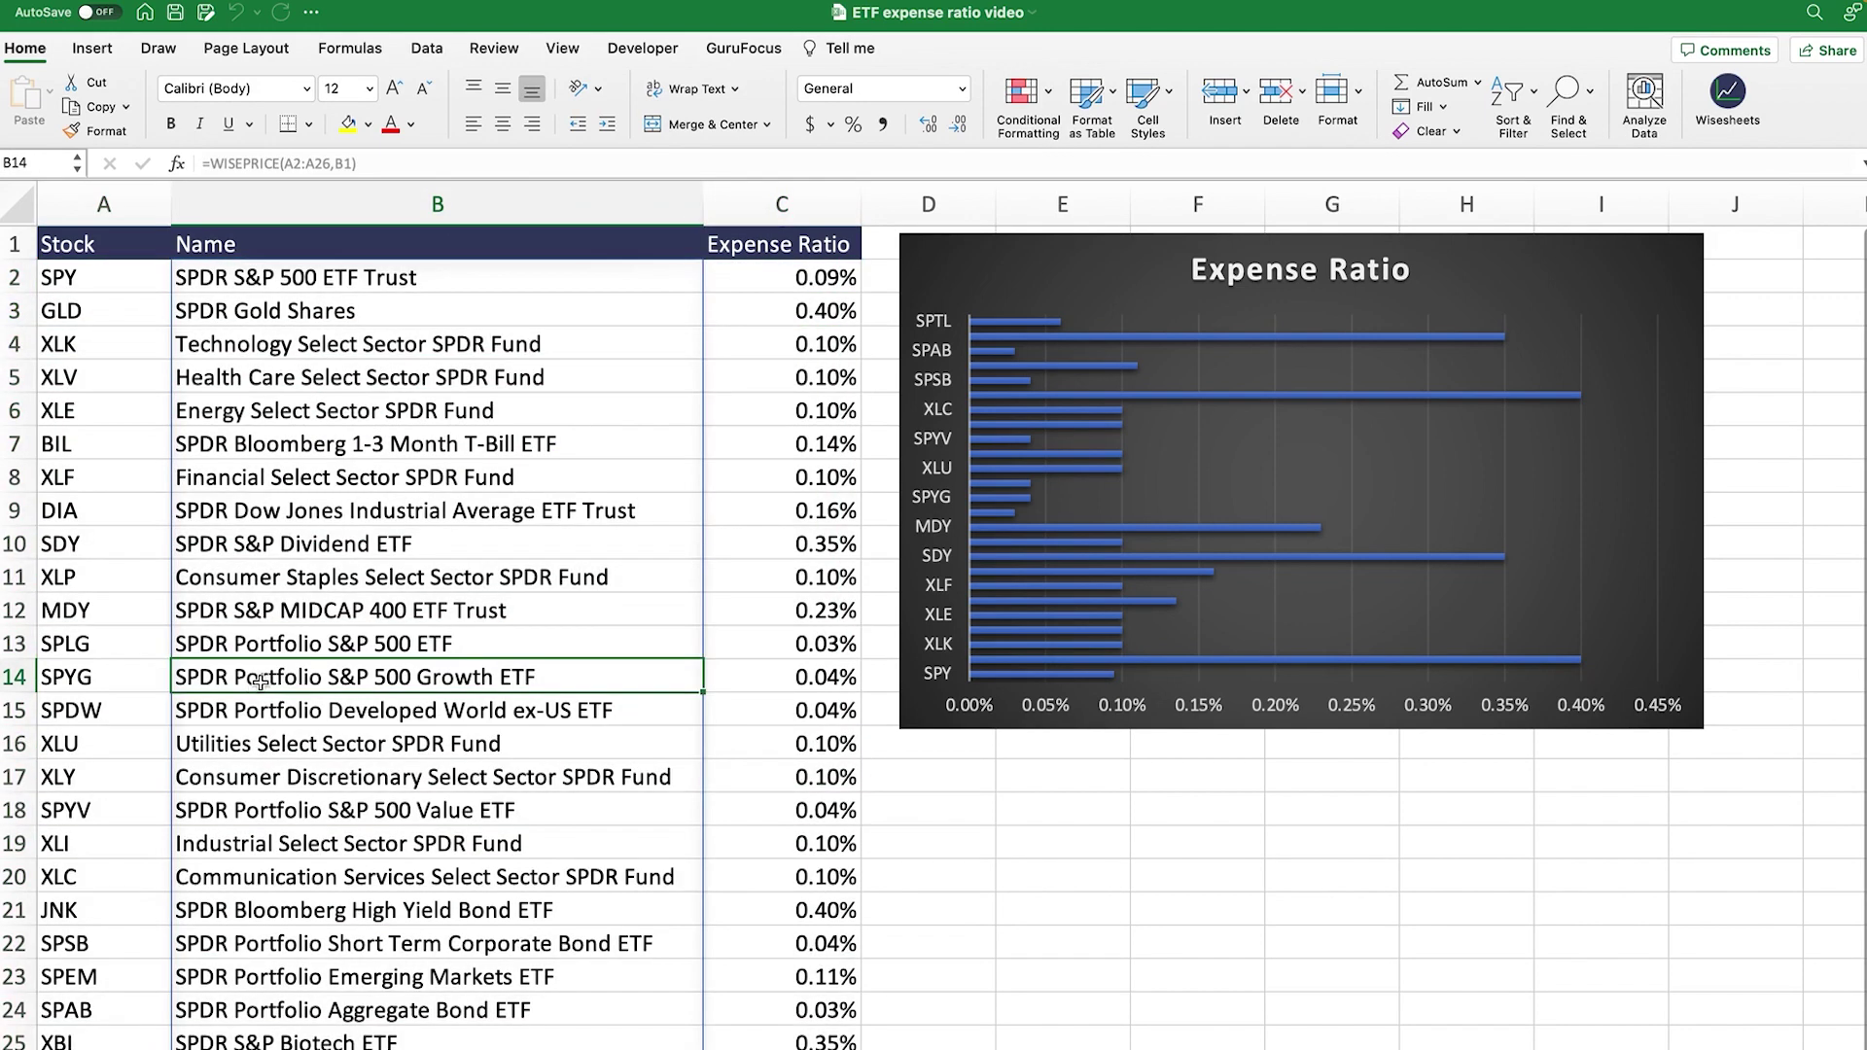
left_click_drag(121, 677, 781, 1037)
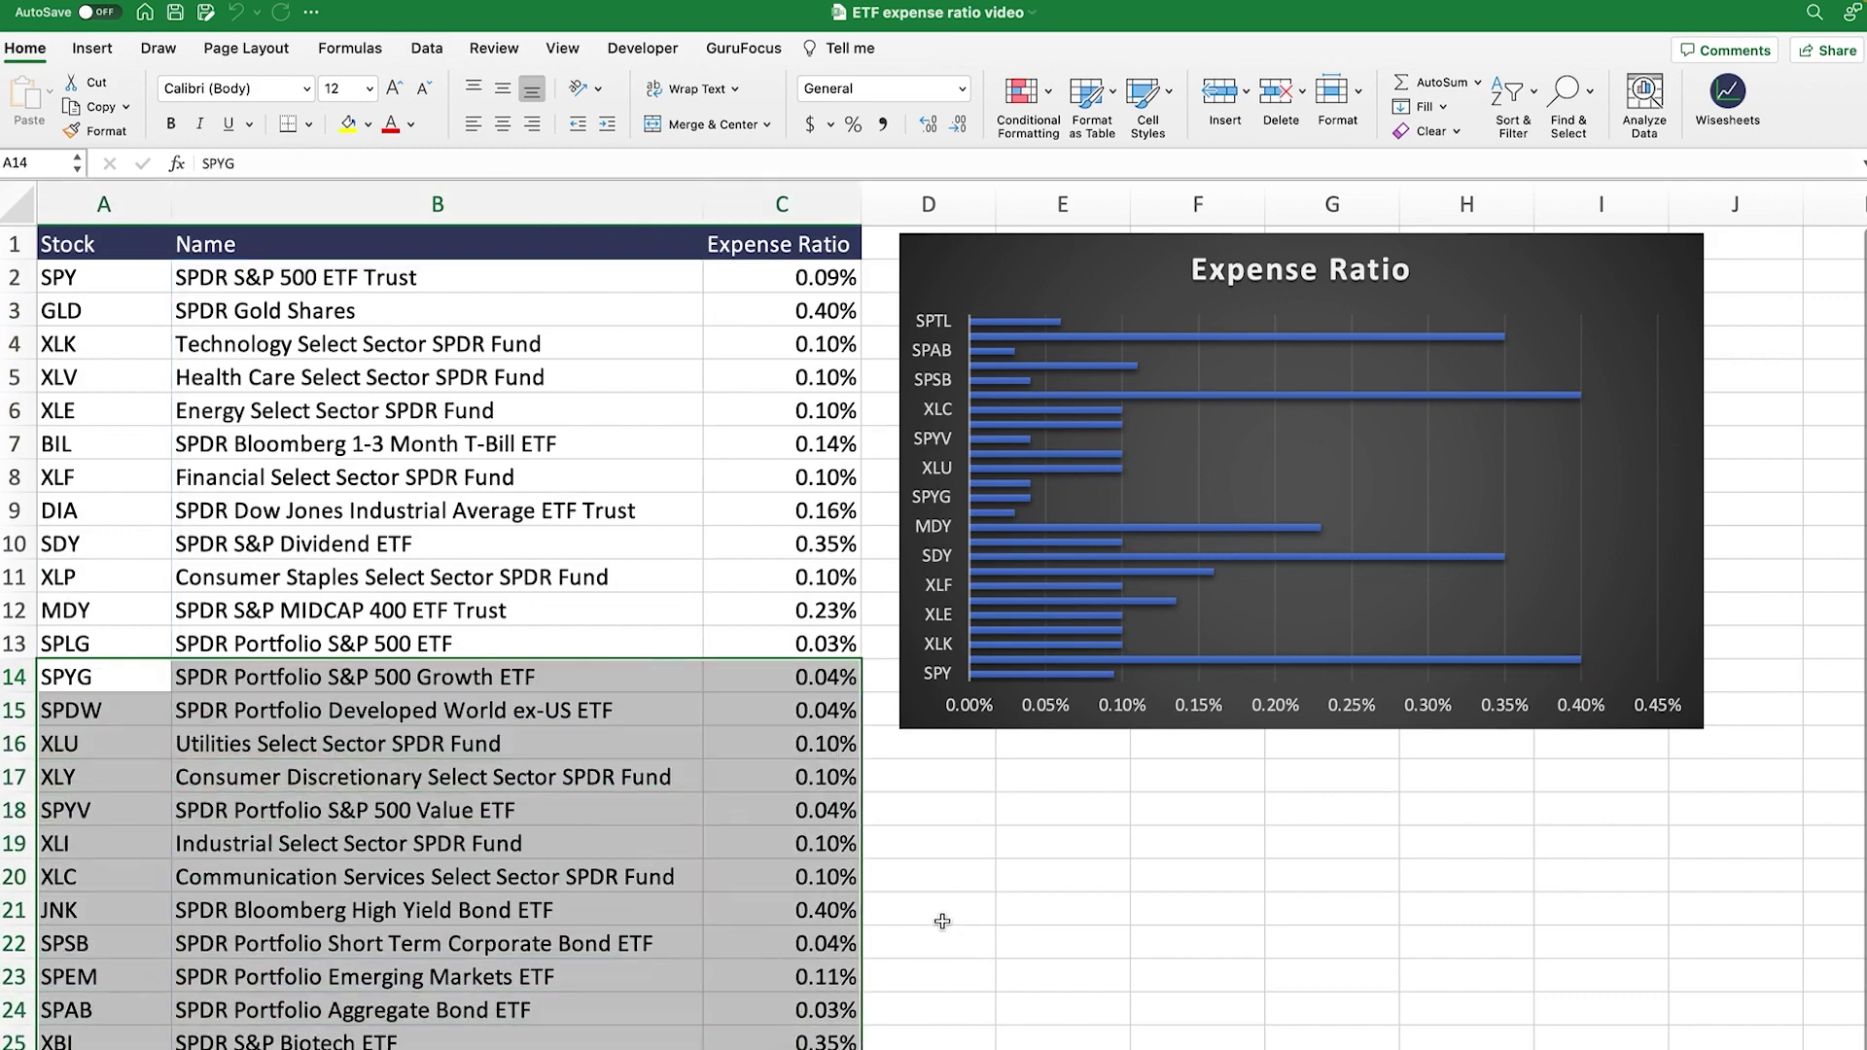